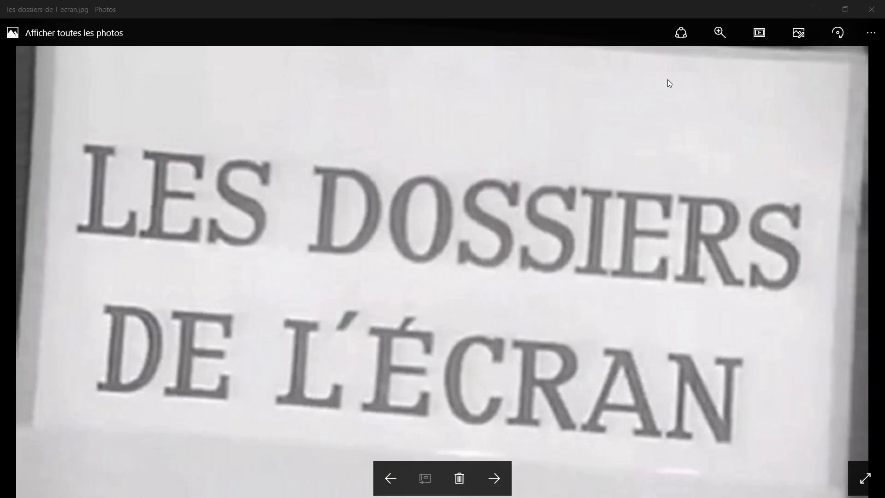
Minimise the photo viewer and close the Listes EXCEL and Statistiques windows in HORUS.
left_click(813, 4)
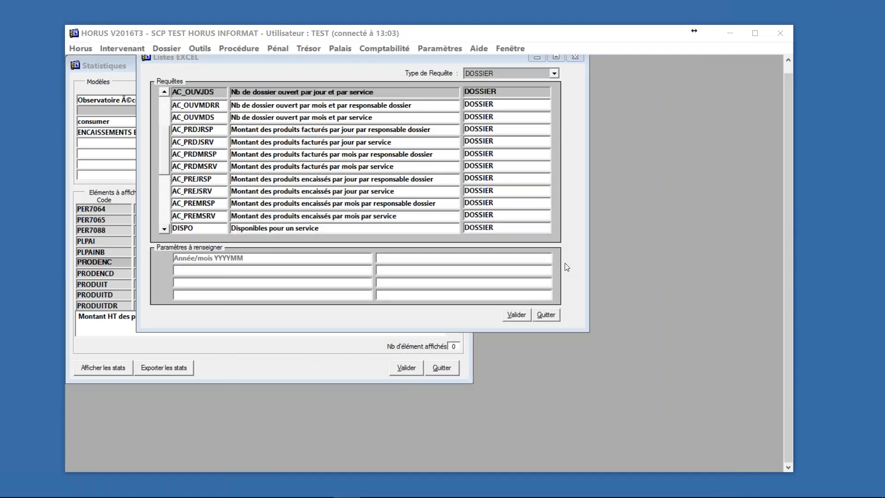
left_click(543, 314)
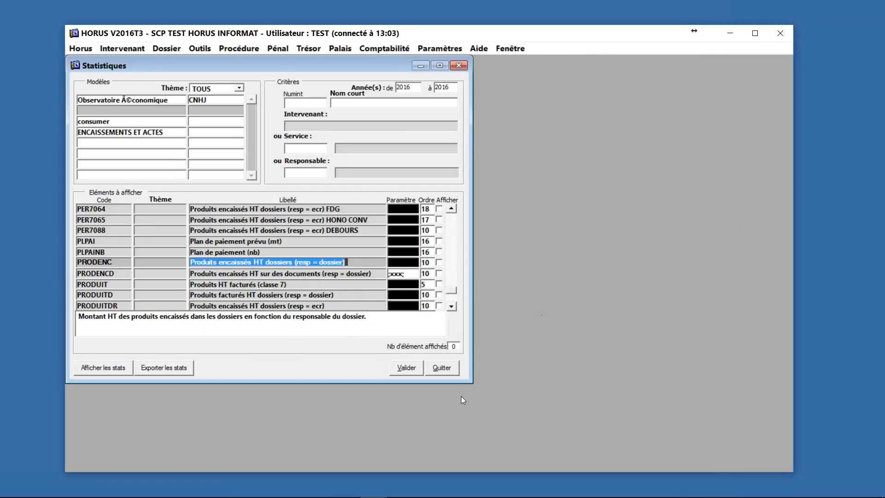
left_click(458, 372)
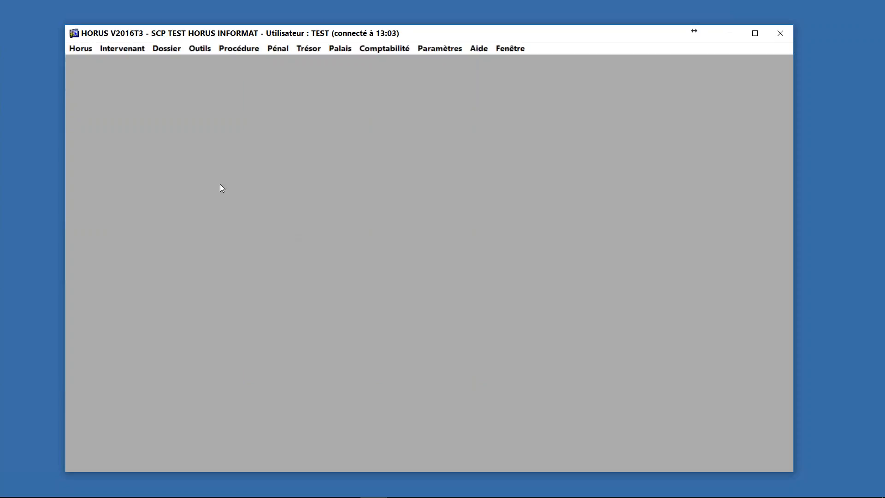
Switch to the Word document majhorus.doc and examine its screenshots of the Horus Update options and version download window.
left_click(80, 49)
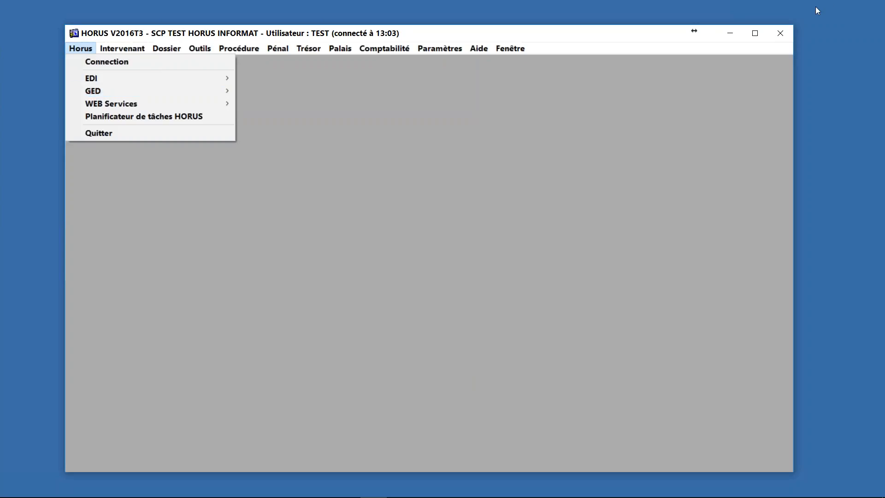
key("Left")
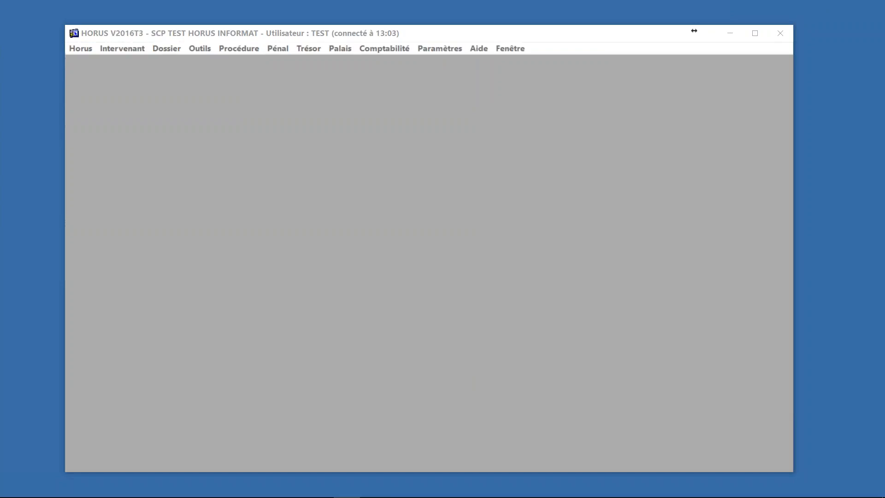
left_click_drag(884, 106, 386, 75)
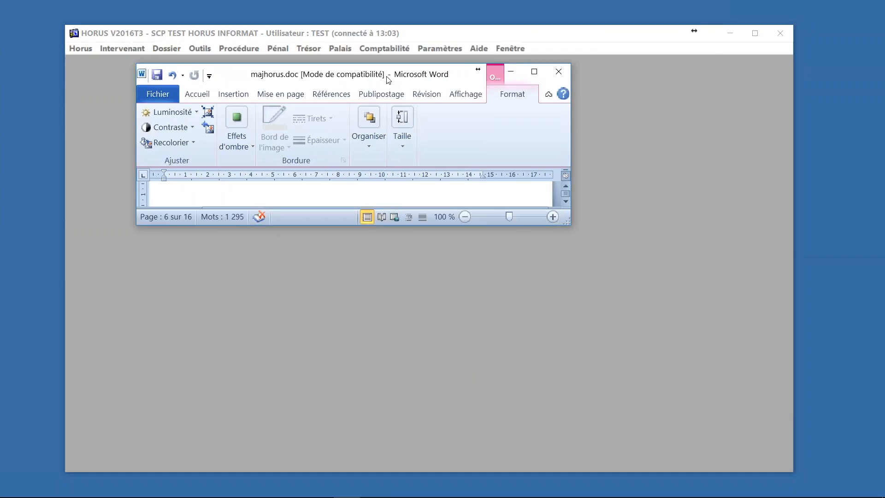
left_click(535, 72)
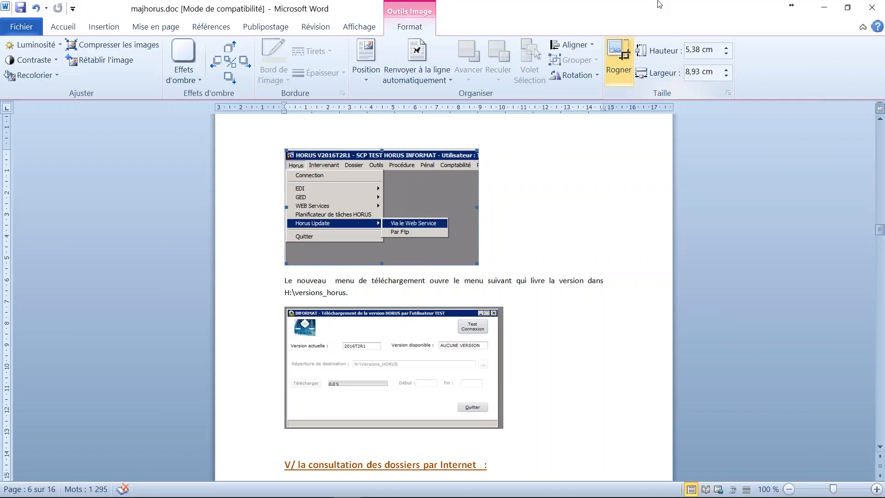
left_click(847, 8)
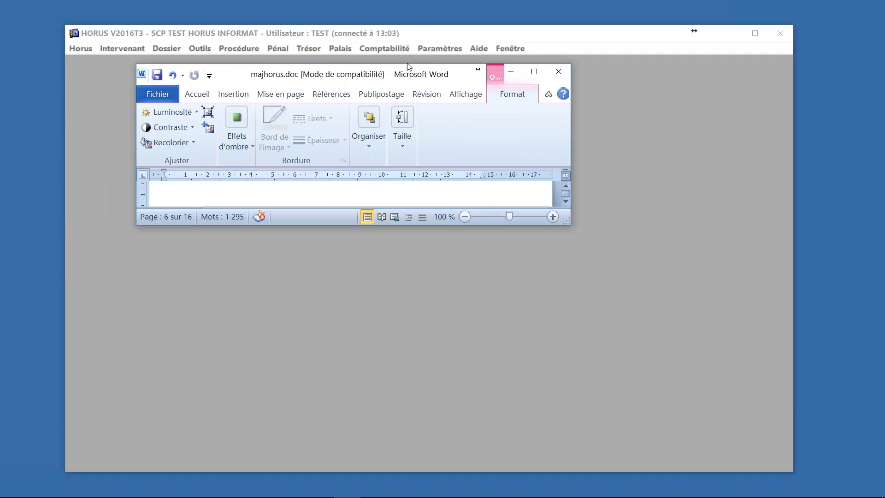
left_click_drag(396, 70, 884, 70)
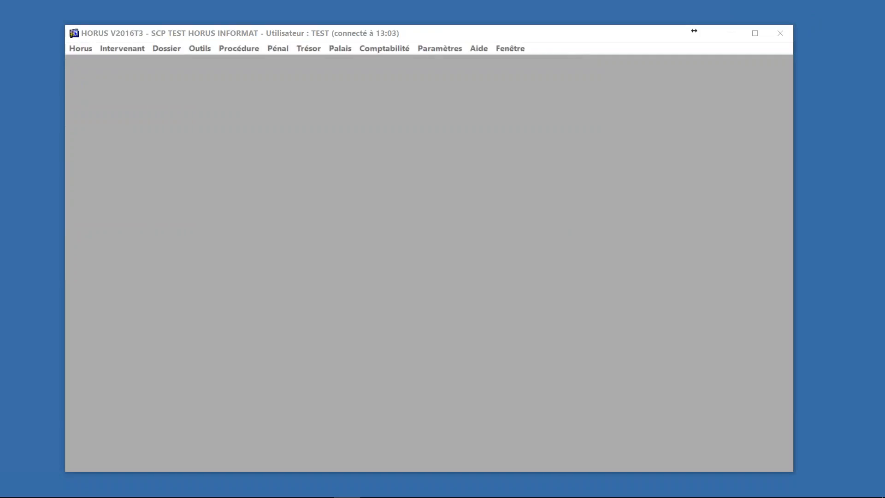
Return to HORUS and open the web services client management window (Gestion des clients).
left_click(294, 233)
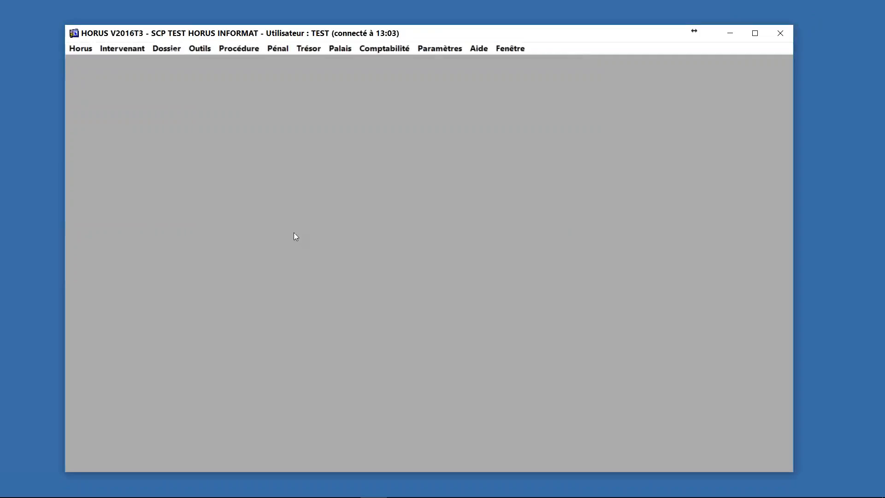
left_click(77, 50)
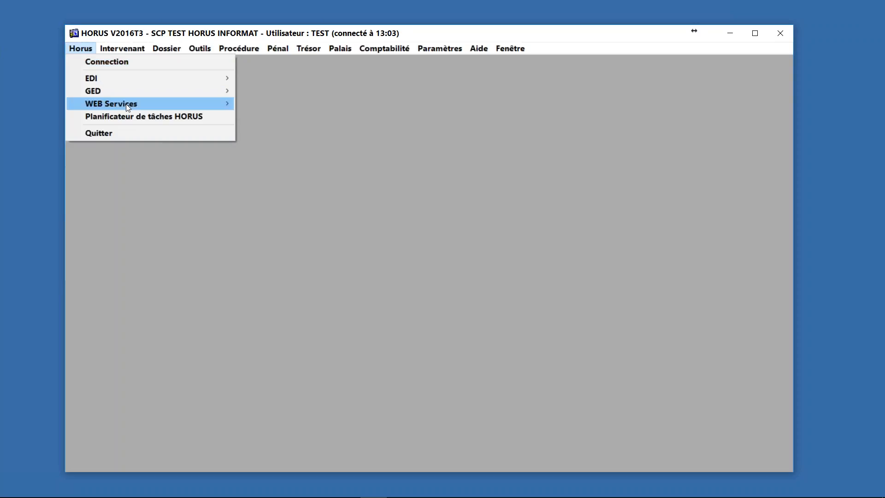
mouse_move(129, 107)
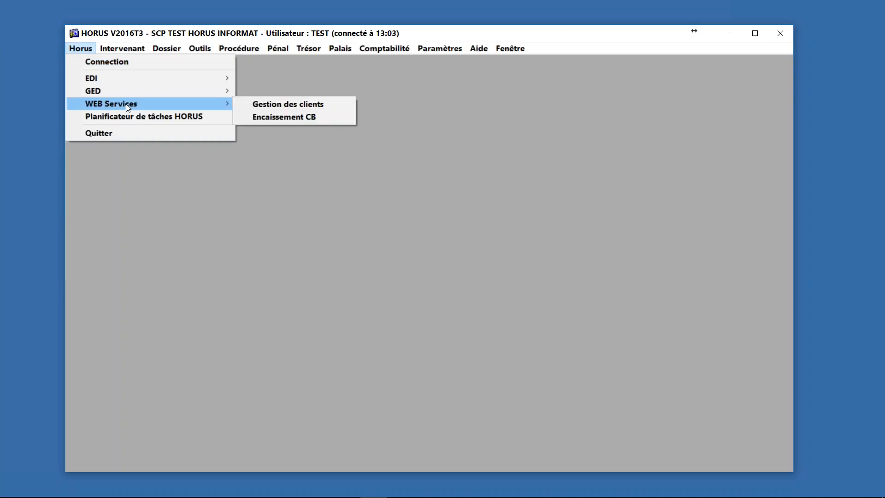
left_click(318, 107)
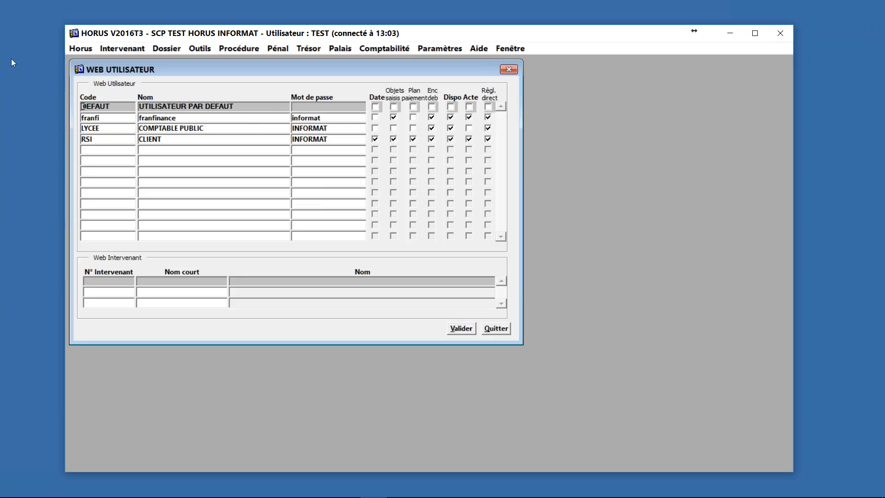
Examine the access rights and linked parties of the franfi and RSI web users.
left_click(210, 118)
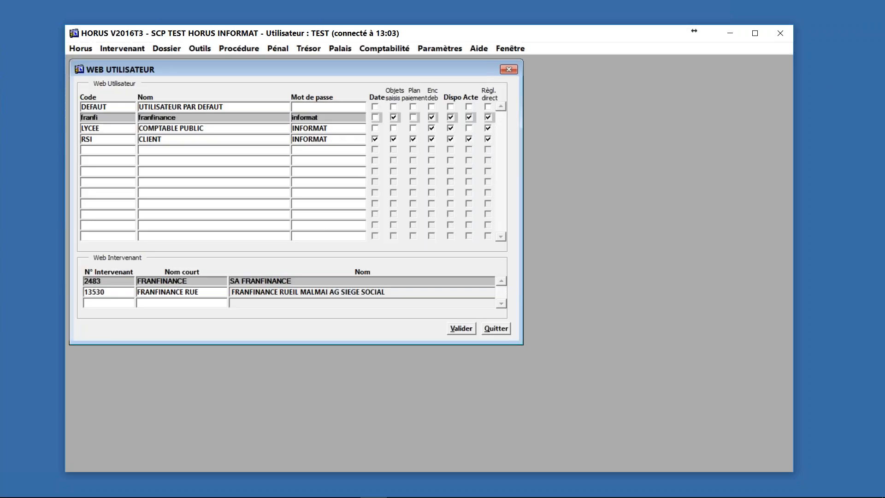
key("alt+Tab")
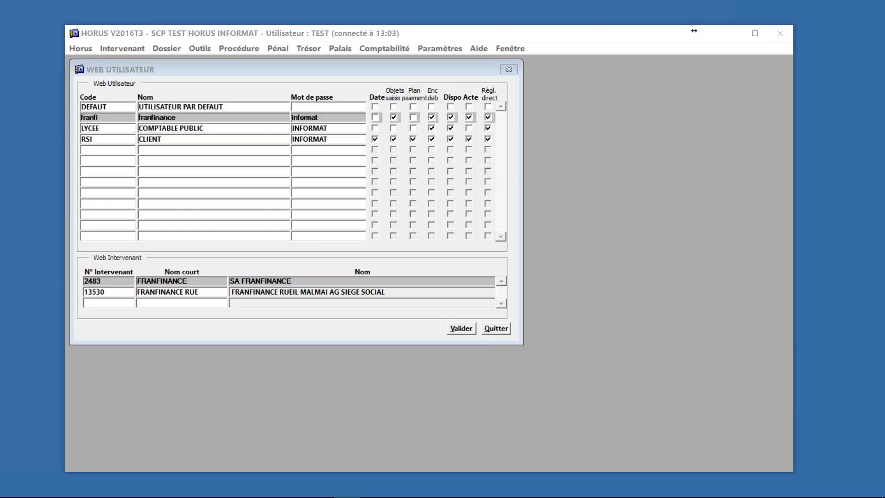
left_click(332, 139)
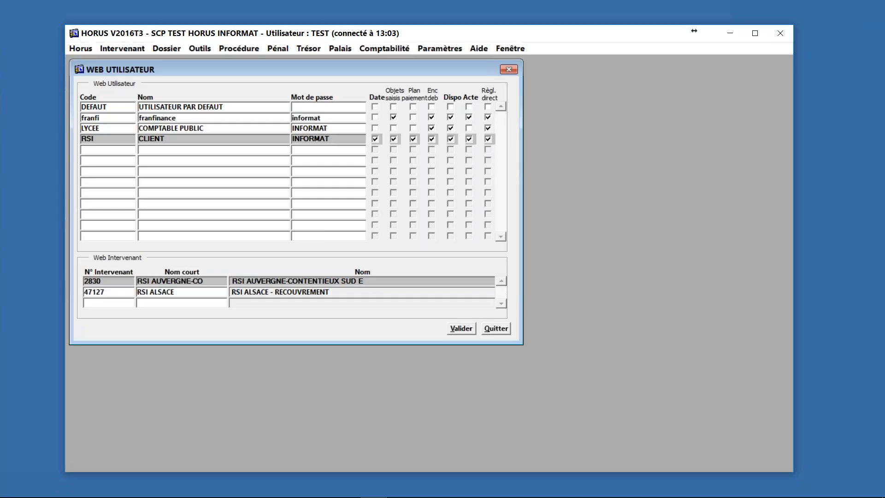
left_click(347, 497)
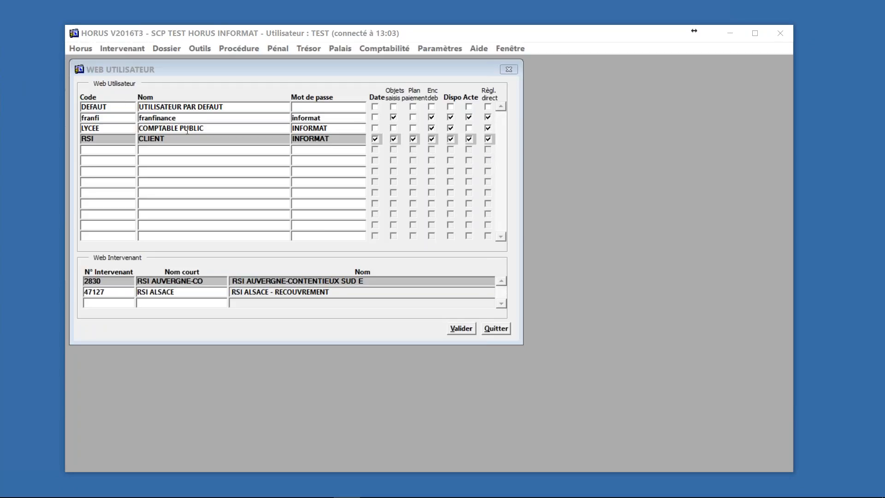
Examine the LYCEE web user's access rights and browse the list of schools linked to it.
left_click(161, 128)
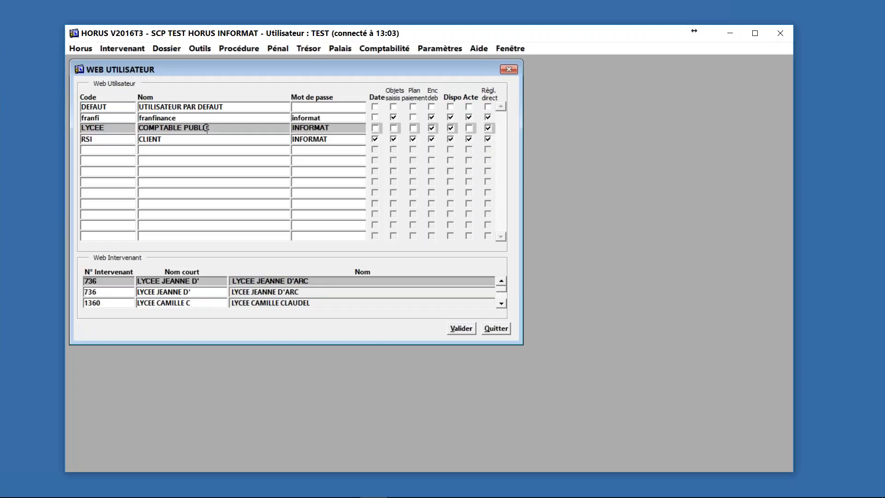
key("shift+Home")
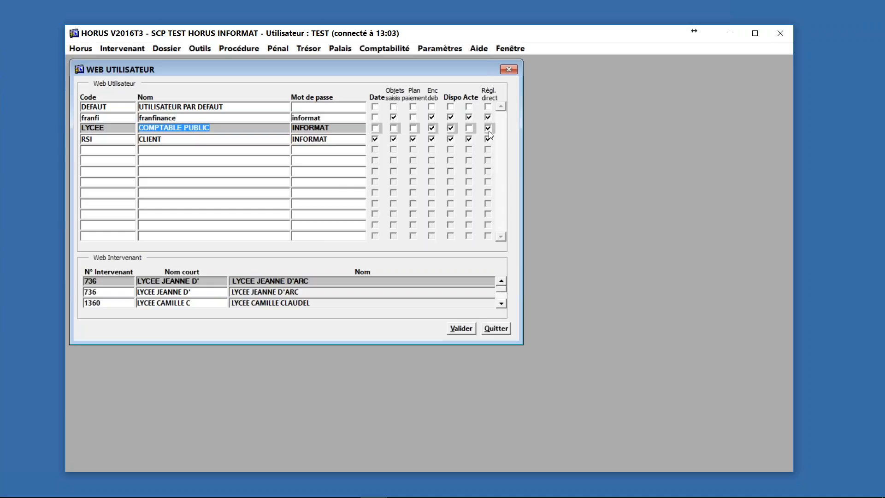
left_click(102, 281)
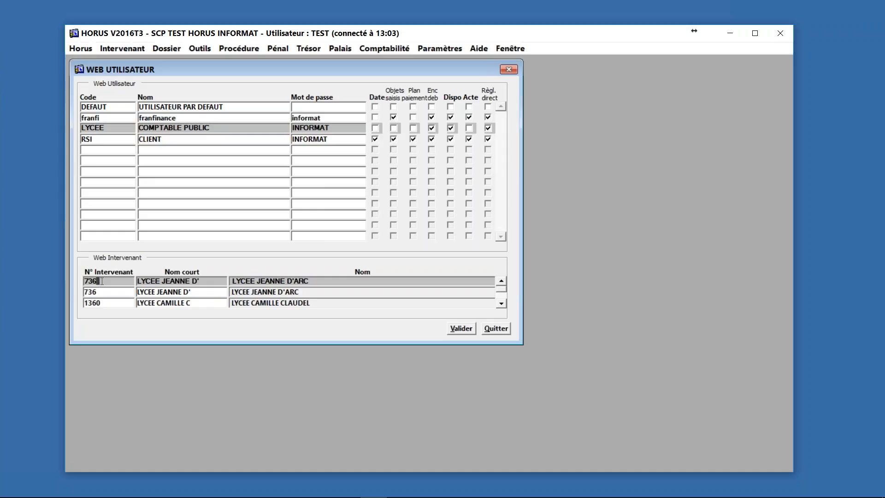
key("Down")
key("Down")
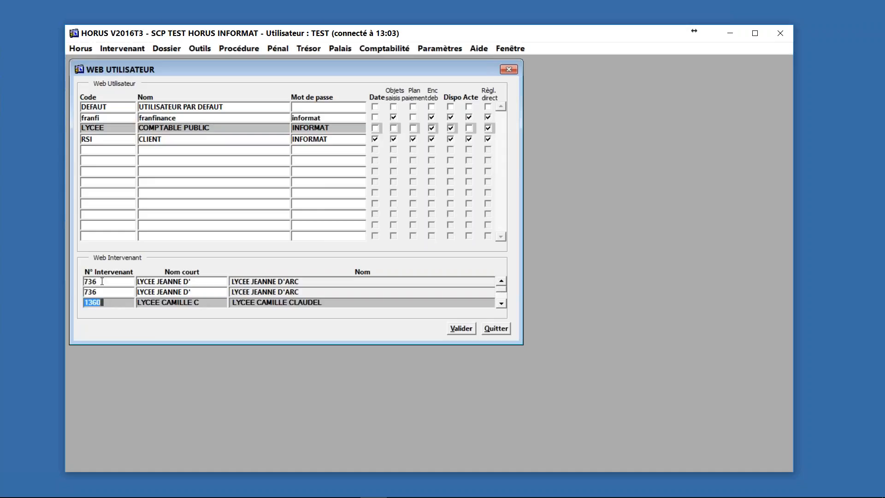
key("Down")
key("Down")
key("Up")
key("Up")
key("Up")
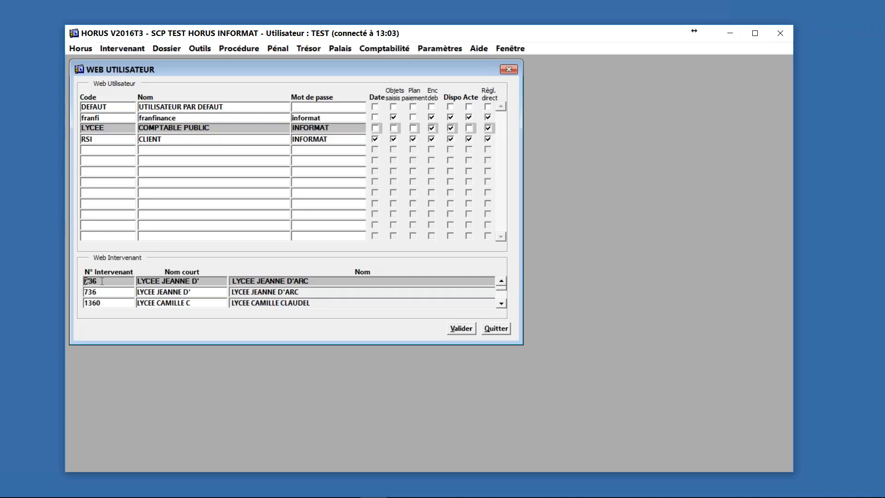
key("Down")
key("Down")
key("Down")
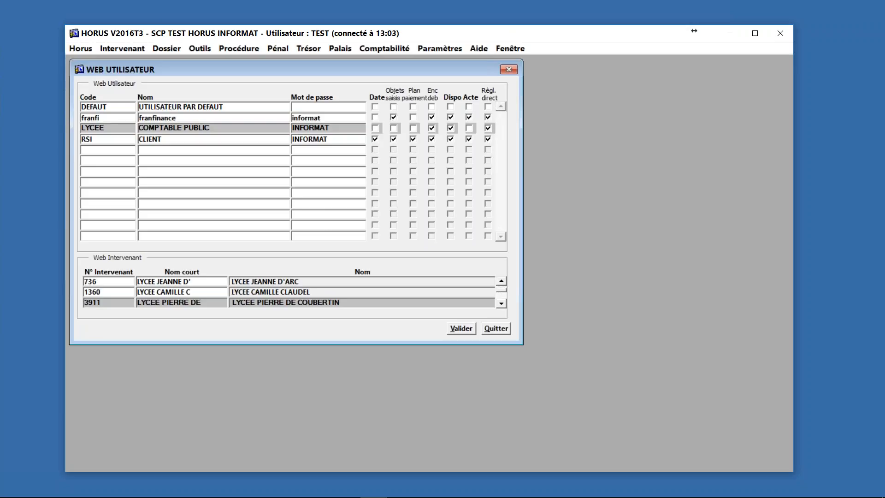
key("alt+Tab")
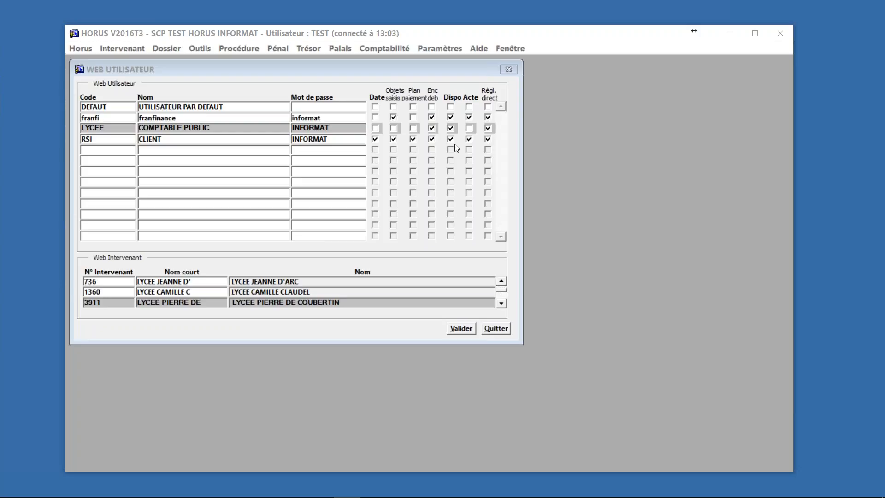
Look over the available EDI exchanges and reselect the RSI web user.
left_click(81, 48)
mouse_move(88, 82)
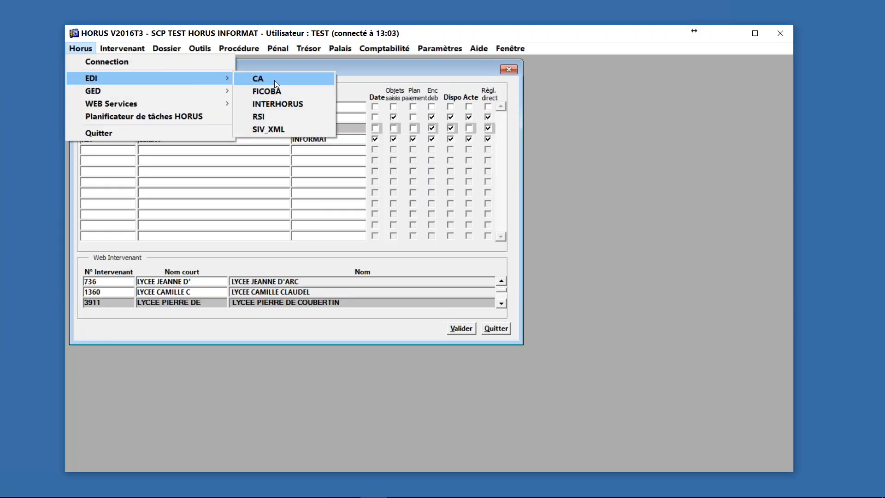
left_click(282, 177)
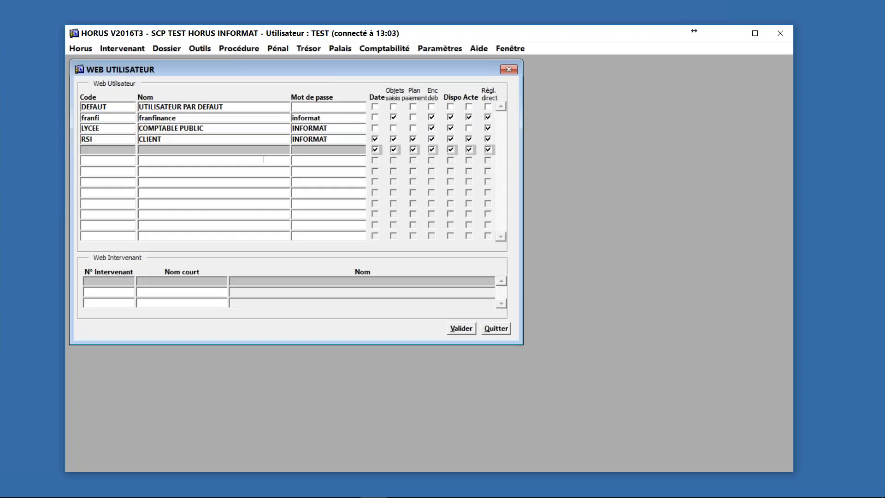
left_click(257, 139)
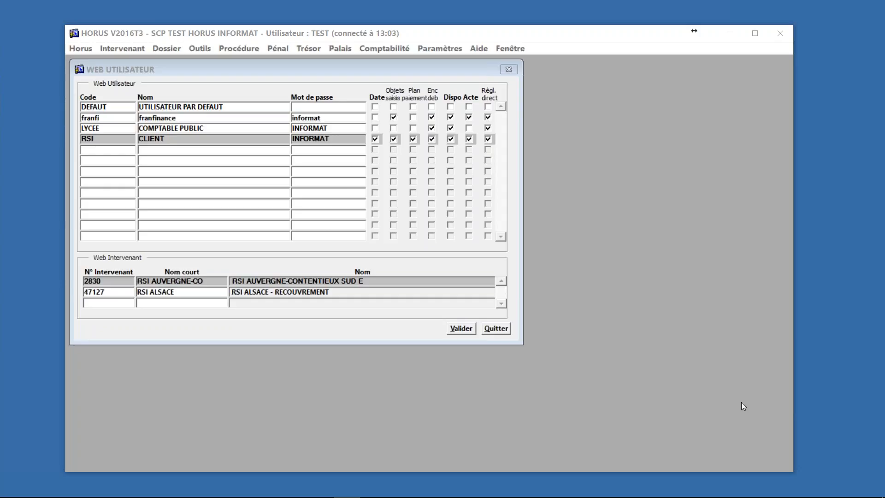
Close the web user window and open the RSI module of the EDI exchanges.
left_click(494, 331)
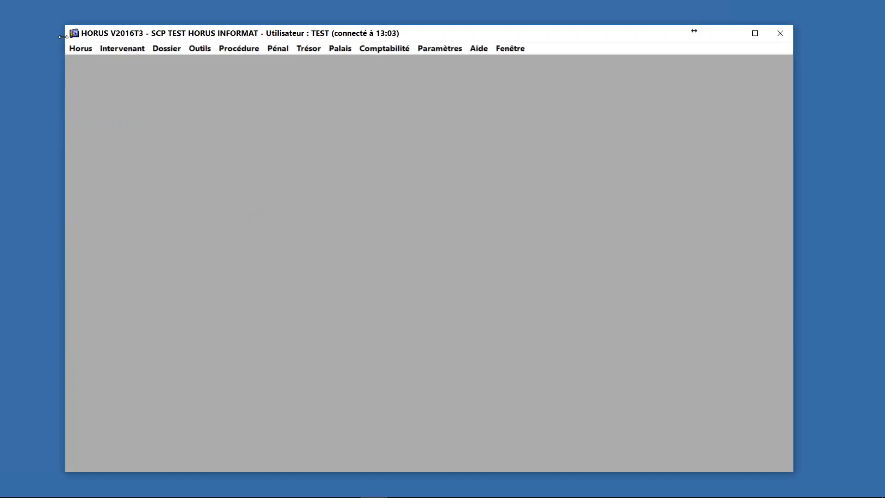
left_click(76, 50)
mouse_move(93, 82)
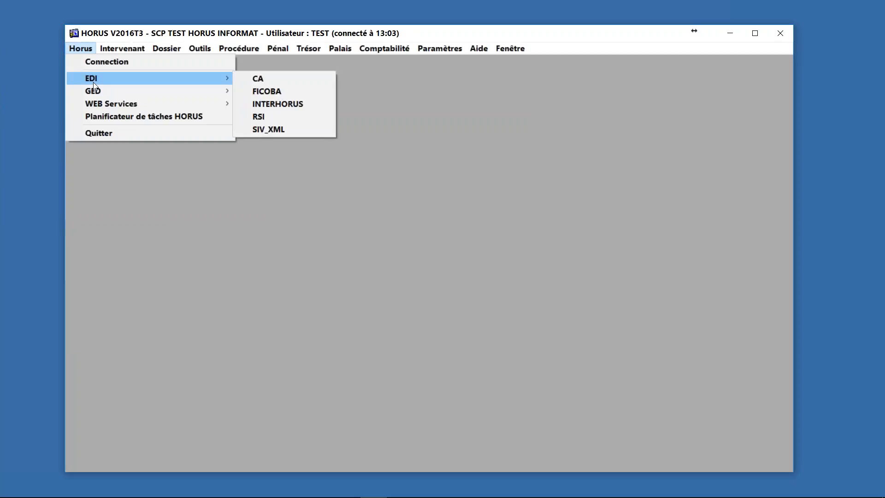
left_click(262, 115)
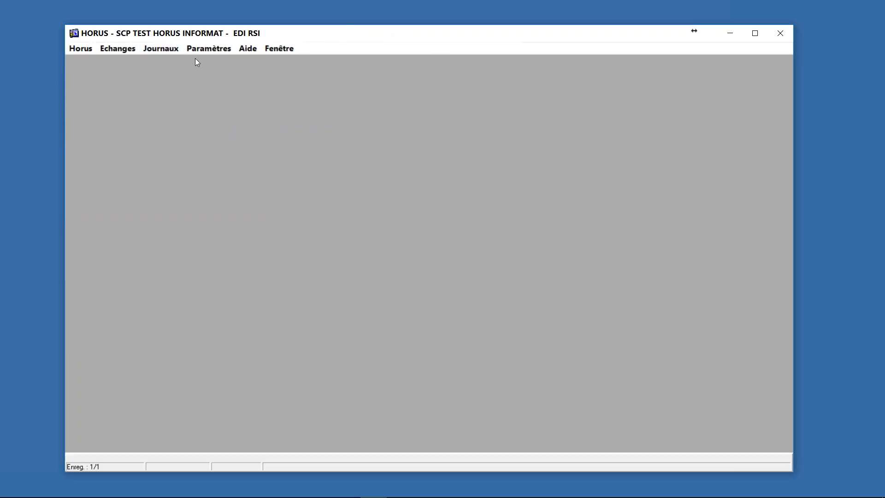
Consult the received and emitted files in the EDI HORUS journals, and close the journal window.
left_click(162, 49)
left_click(170, 64)
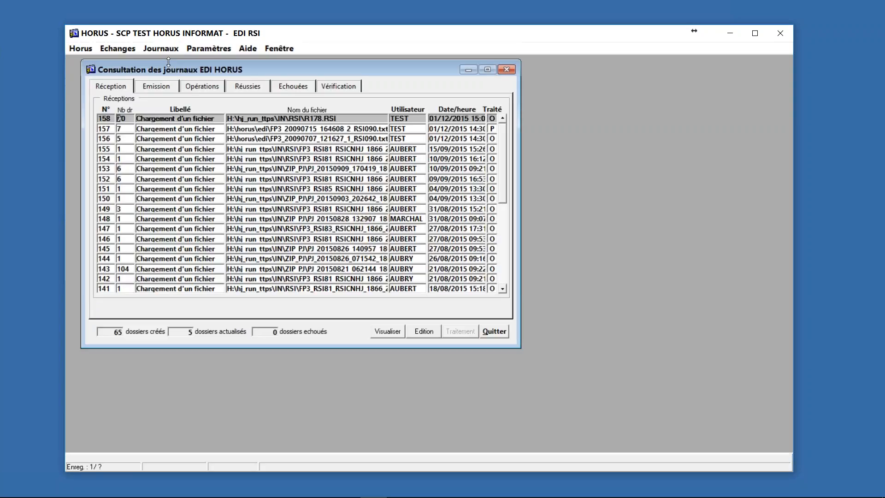
left_click(157, 86)
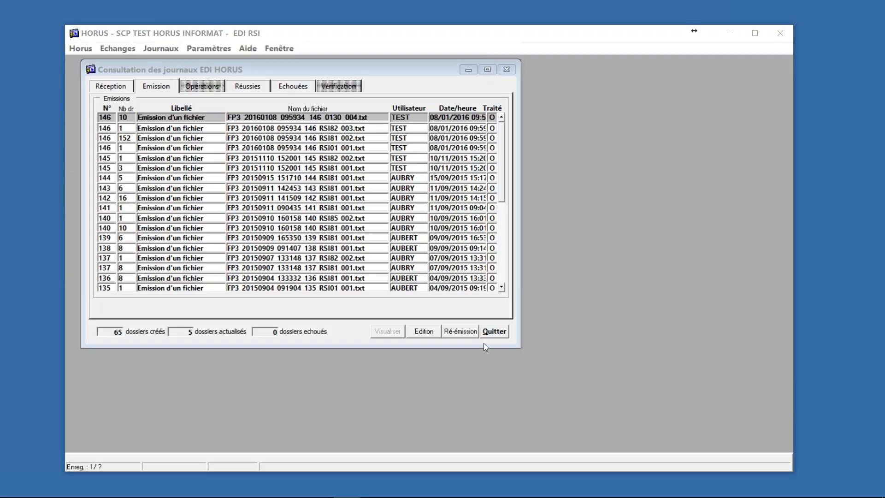
left_click(493, 331)
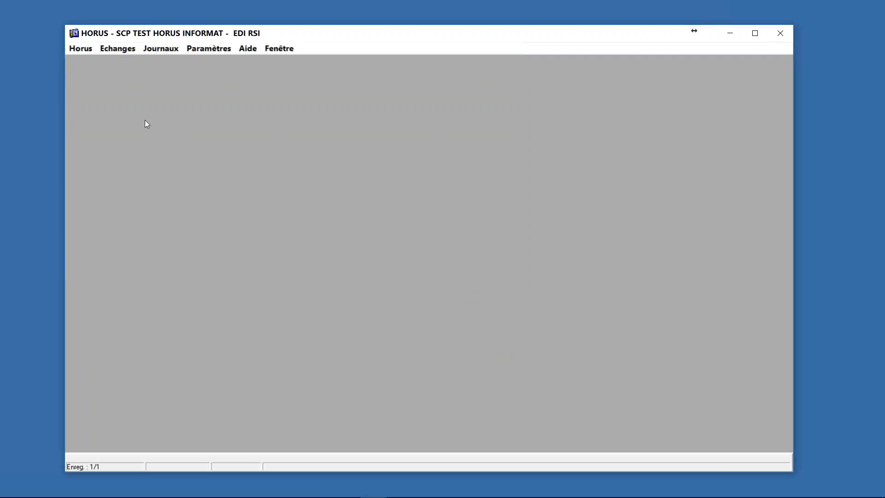
Leave the EDI RSI module and return to the main HORUS module.
left_click(80, 48)
left_click(105, 130)
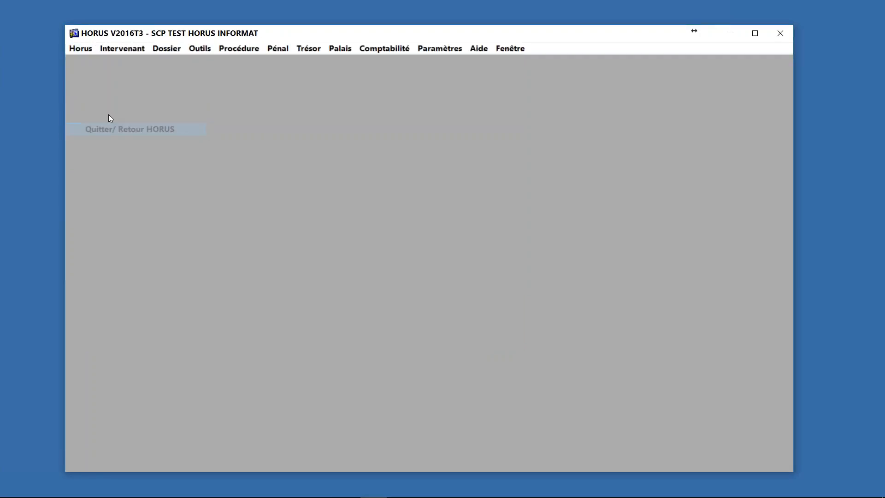
left_click(157, 51)
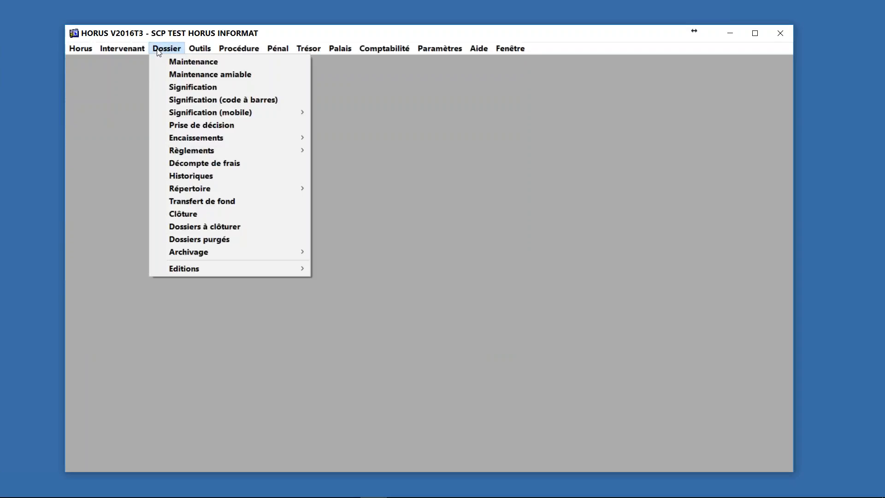
left_click(203, 125)
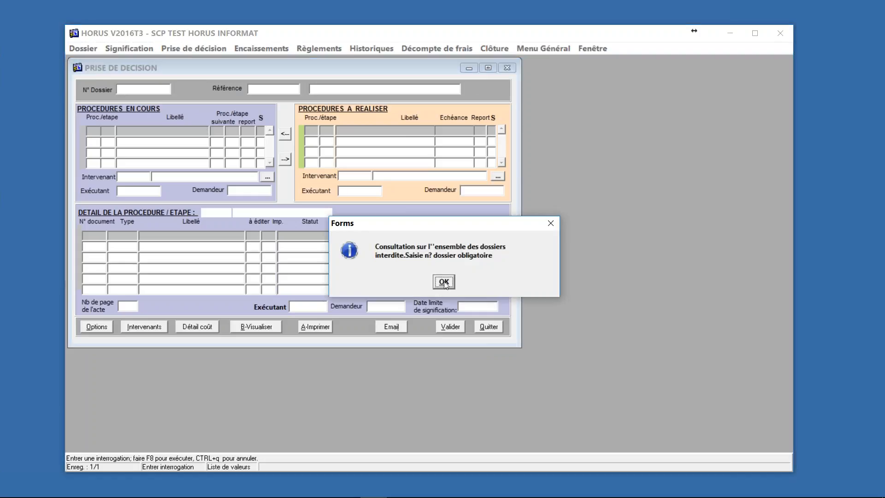
left_click(443, 281)
left_click(494, 327)
Open the case histories and load the CORNHILL FRANCE case file, the last entry in the list of recent case files.
left_click(166, 48)
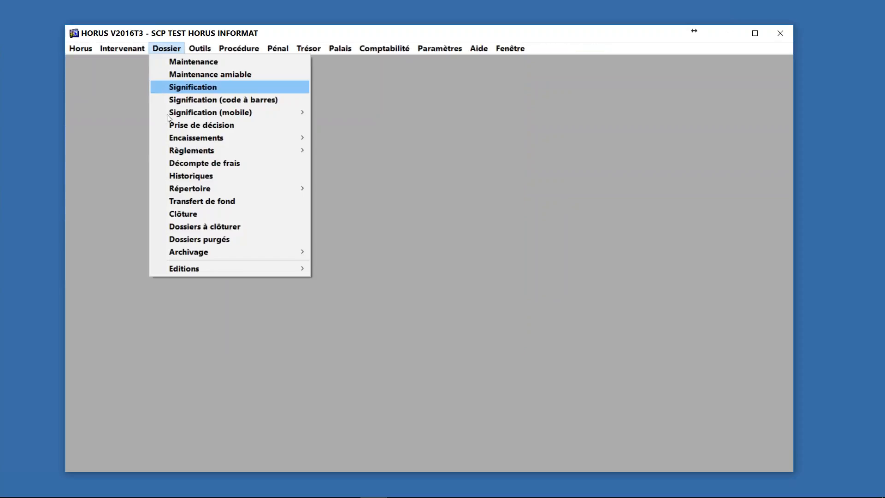
left_click(174, 177)
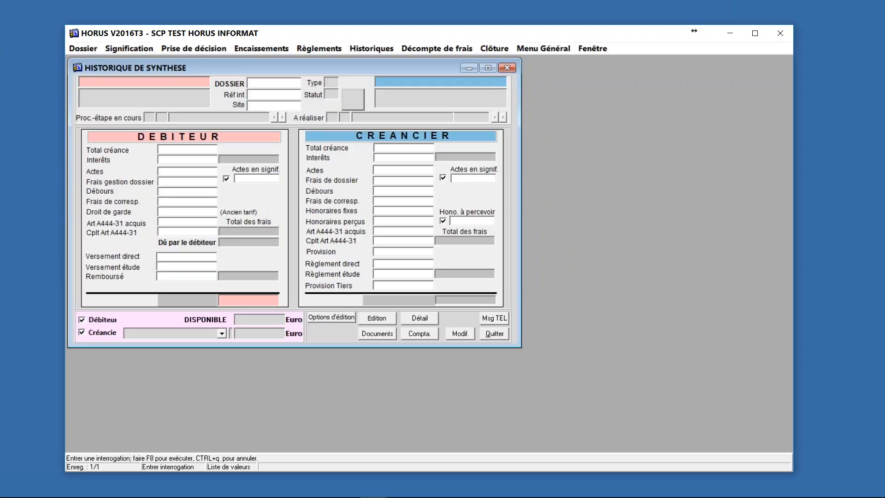
key("F9")
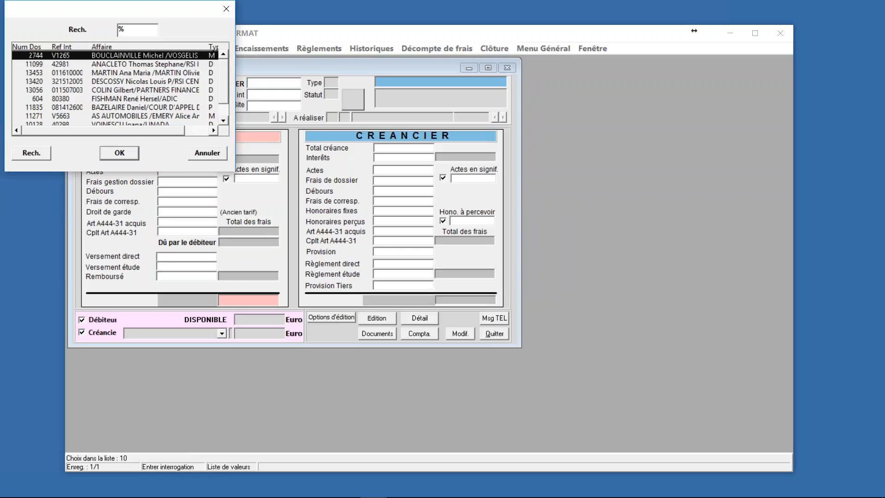
key("Down")
key("Down")
key("Down")
key("Down")
key("Down")
key("Down")
key("Down")
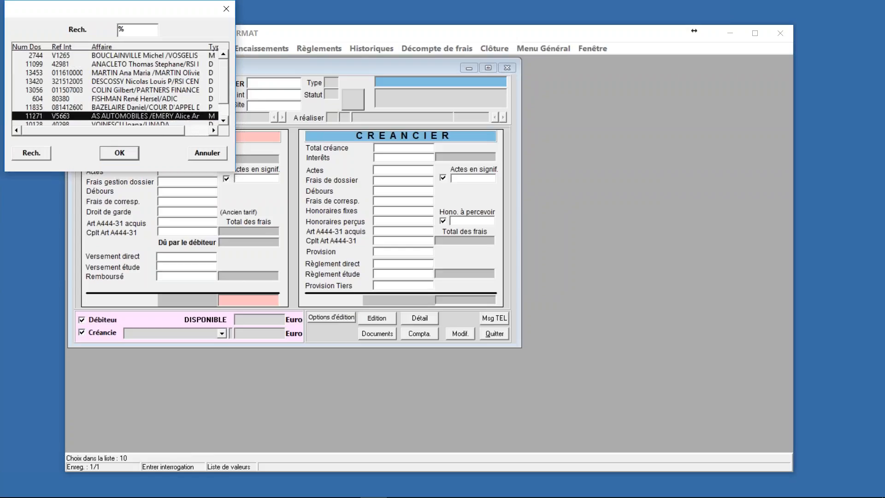
key("Down")
key("Down")
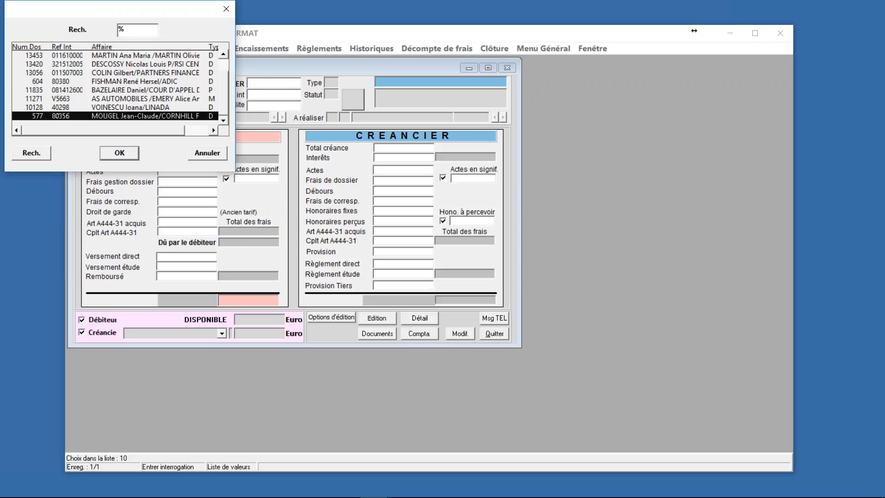
key("Return")
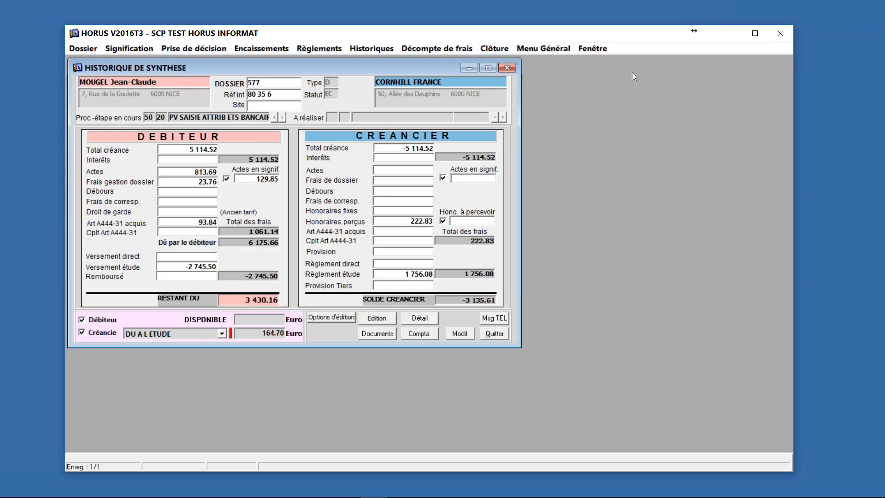
Consult the VVARM parameter on Word variables in the general configuration parameters, and close the parameters window.
left_click(543, 48)
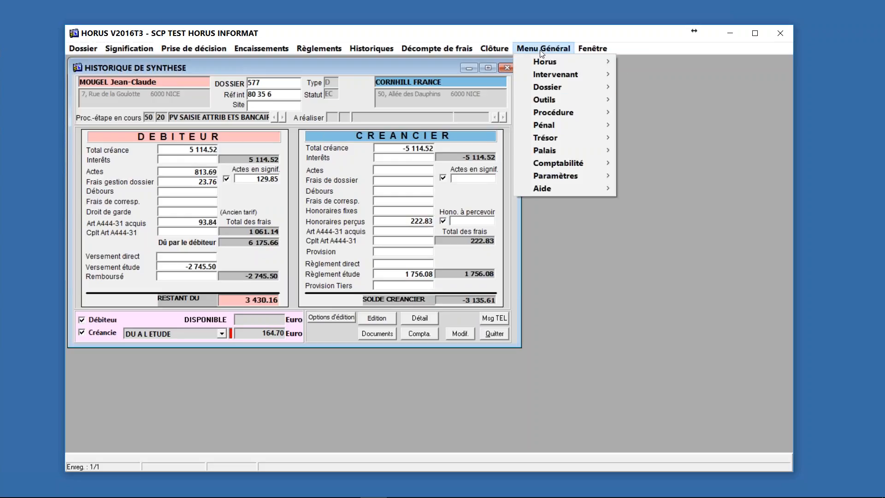
mouse_move(543, 178)
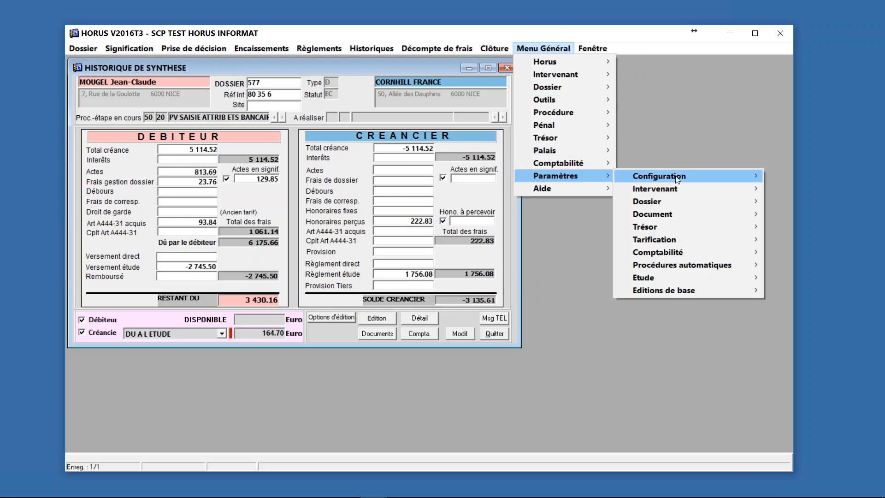
mouse_move(673, 177)
left_click(556, 176)
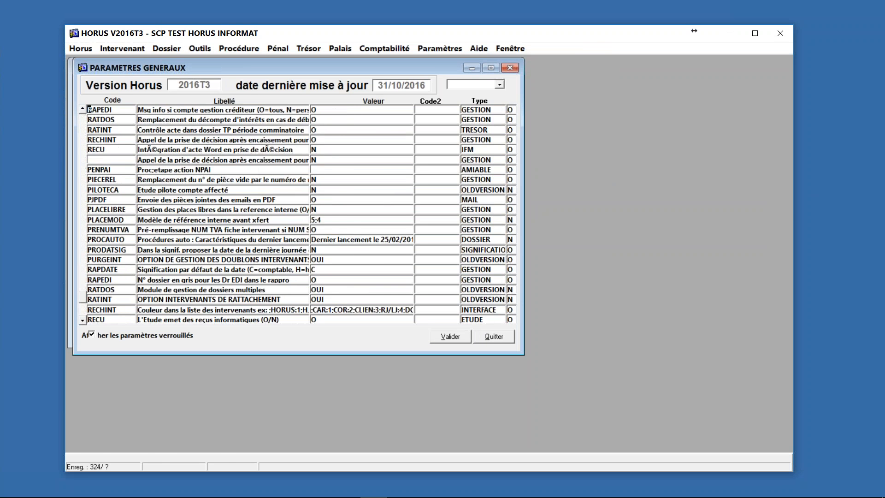
key("Up")
key("Up")
key("Tab")
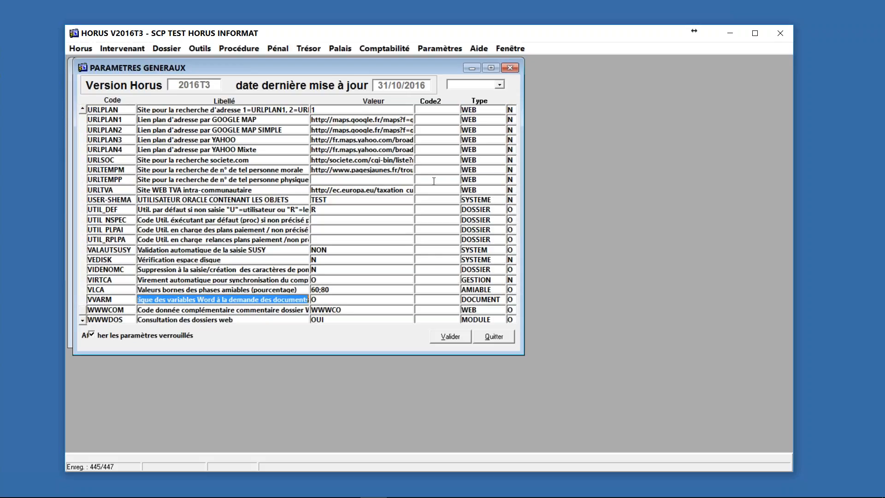
left_click(489, 339)
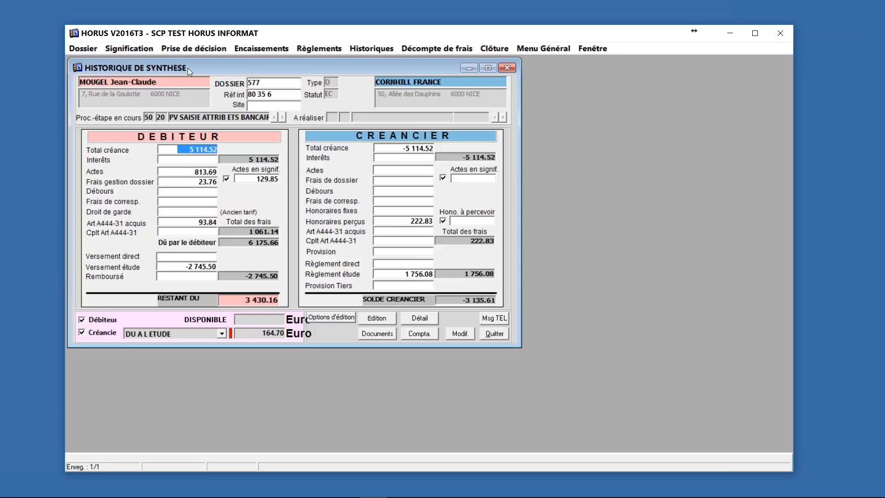
Open Prise de décision for the case file, delete action 1502 from the manual step's details, and validate the change.
left_click(194, 49)
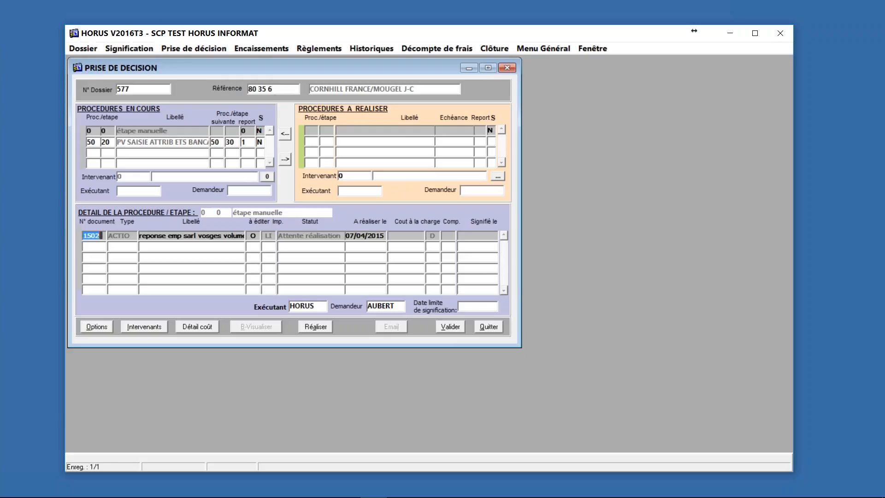
key("shift+F6")
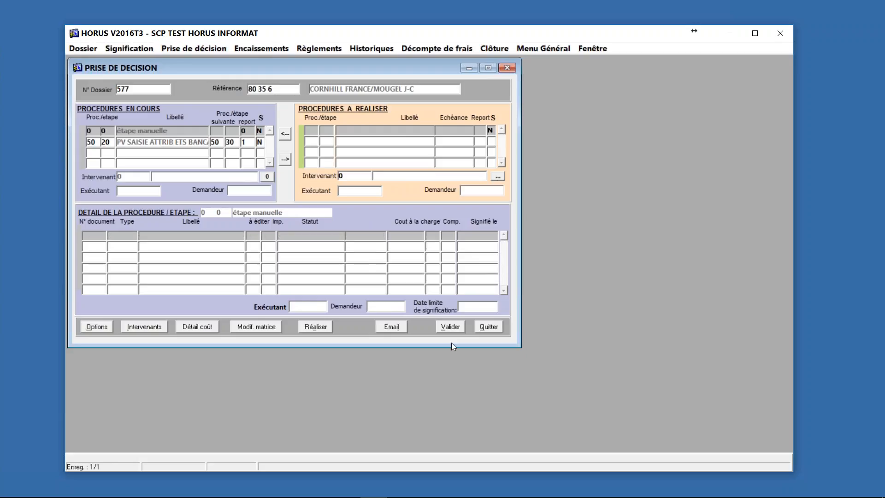
left_click(450, 326)
Add document 1131, Assignation référé TI, to the manual step by filtering the document search on the ASSIGNATION sort code.
double_click(100, 233)
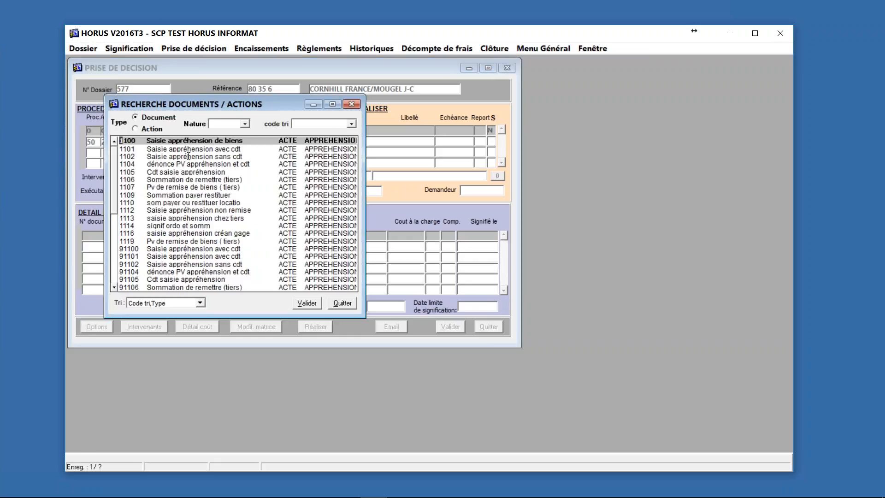
left_click(351, 125)
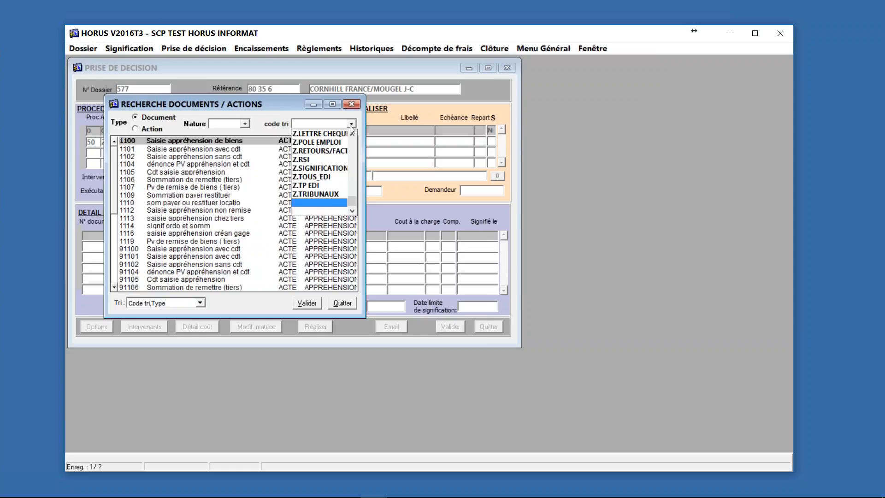
scroll(329, 158, "up", 5)
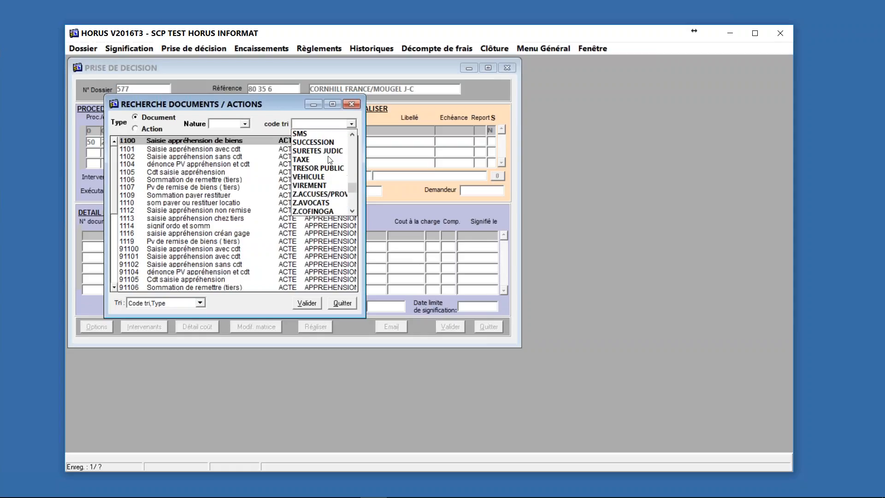
scroll(329, 159, "up", 15)
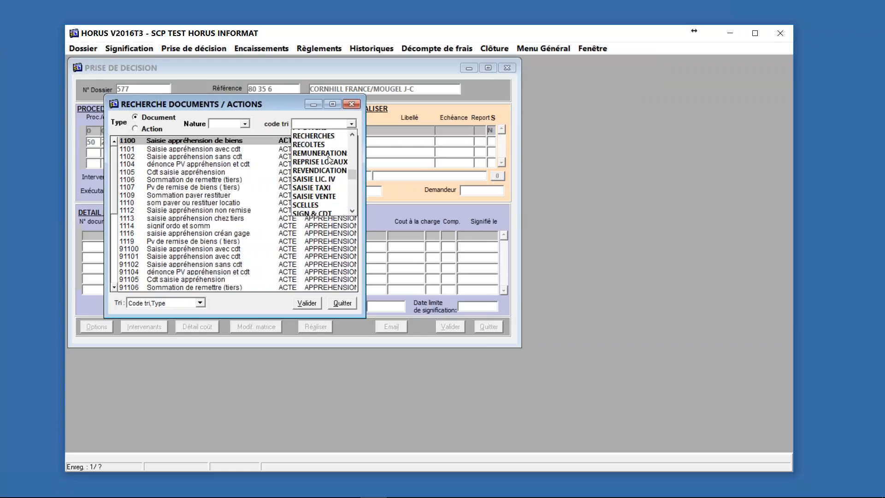
scroll(329, 160, "up", 3)
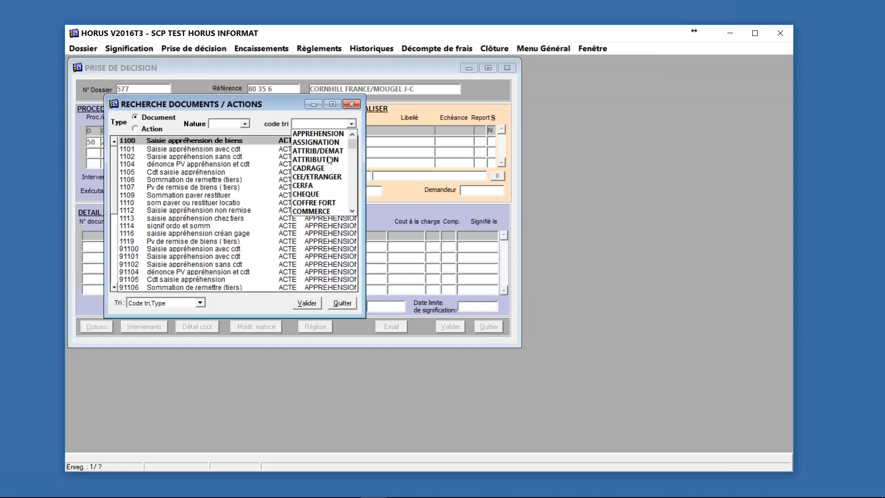
left_click(323, 142)
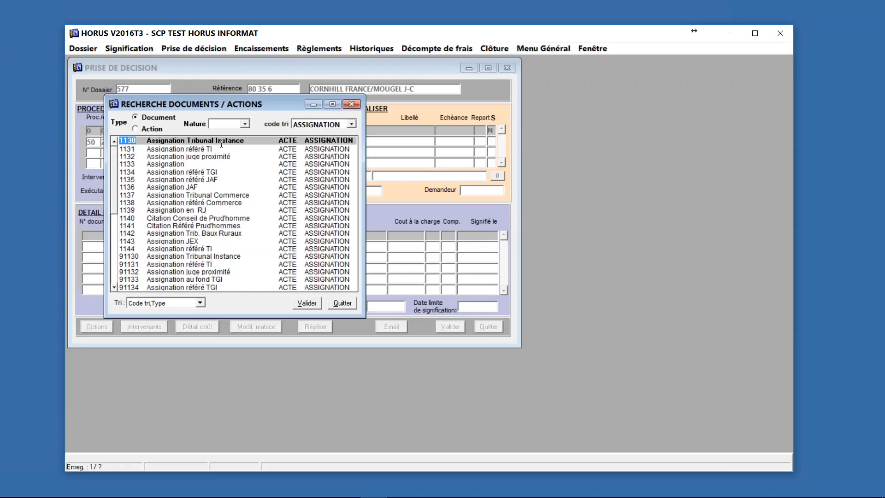
key("Down")
left_click(306, 303)
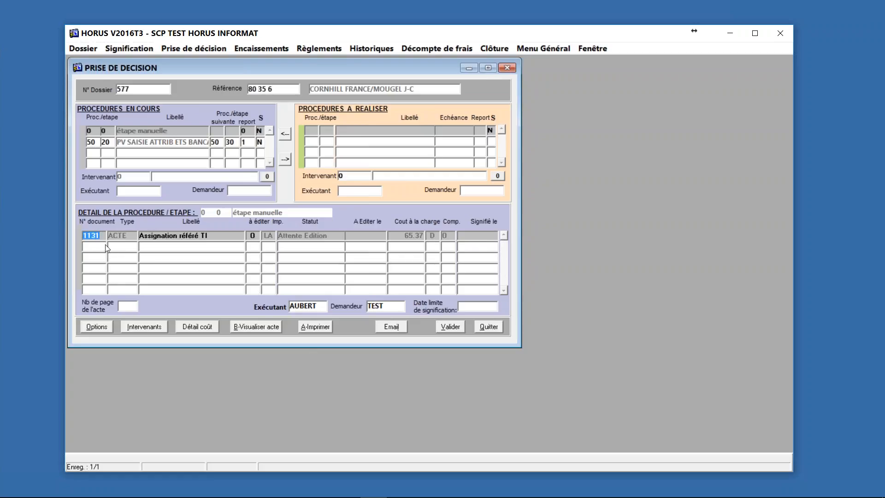
Open the settings of document 1131 and display its body template full screen in Word.
right_click(108, 249)
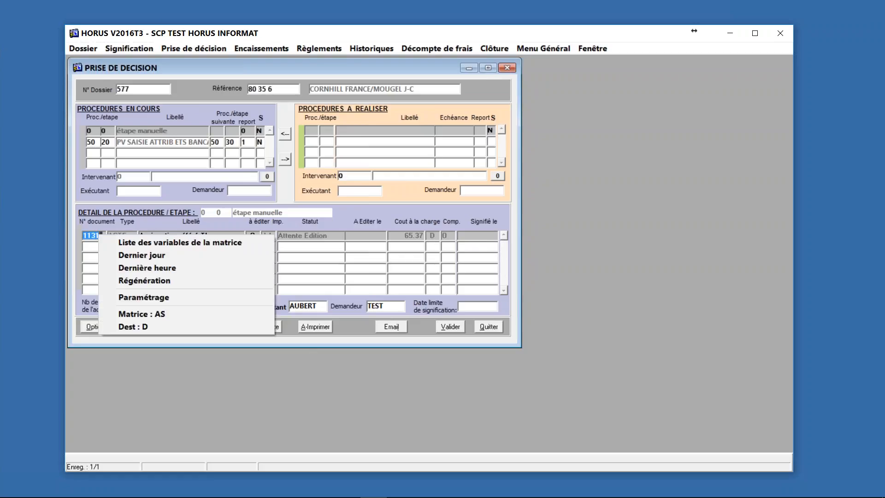
left_click(145, 297)
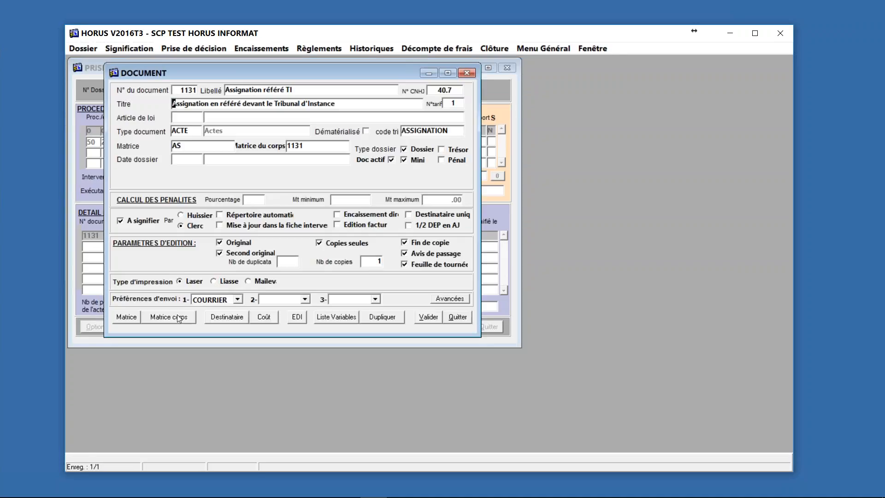
left_click(180, 315)
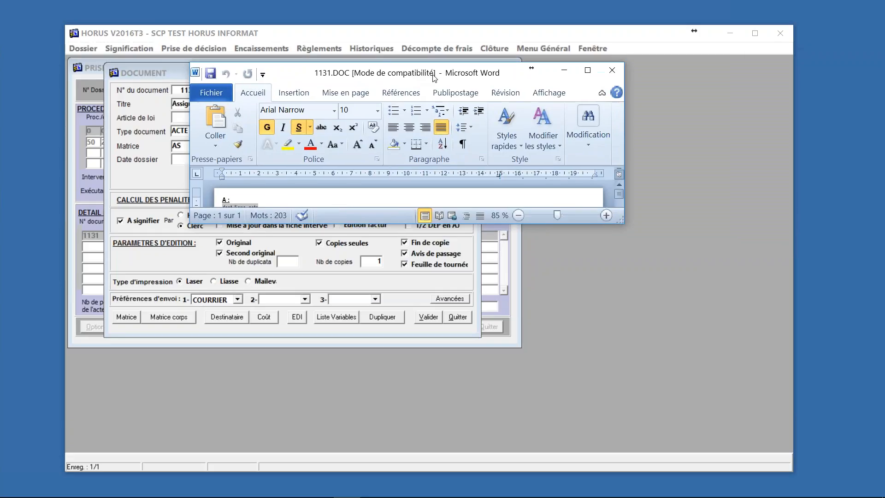
left_click(588, 70)
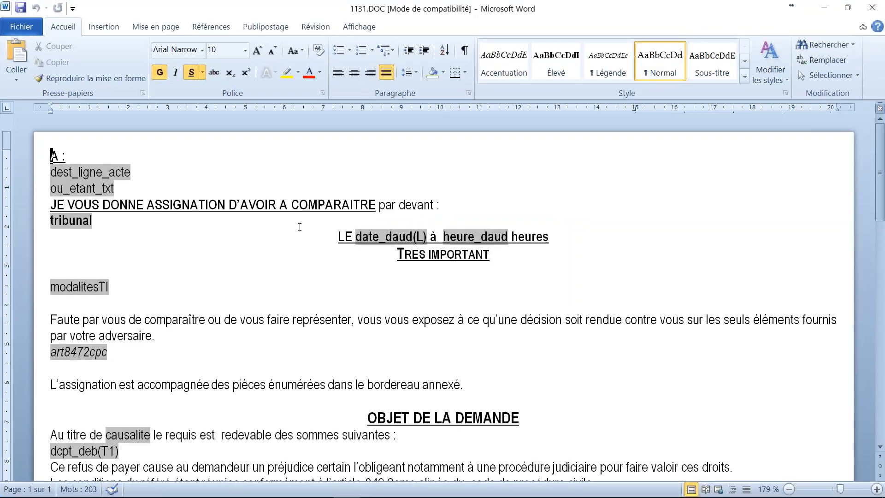
Examine the cpldos variables CODE:DI and CODE:PJ;SUP in the template, and close Word and the document settings.
scroll(442, 295, "down", 5)
scroll(442, 295, "up", 5)
scroll(142, 353, "down", 1)
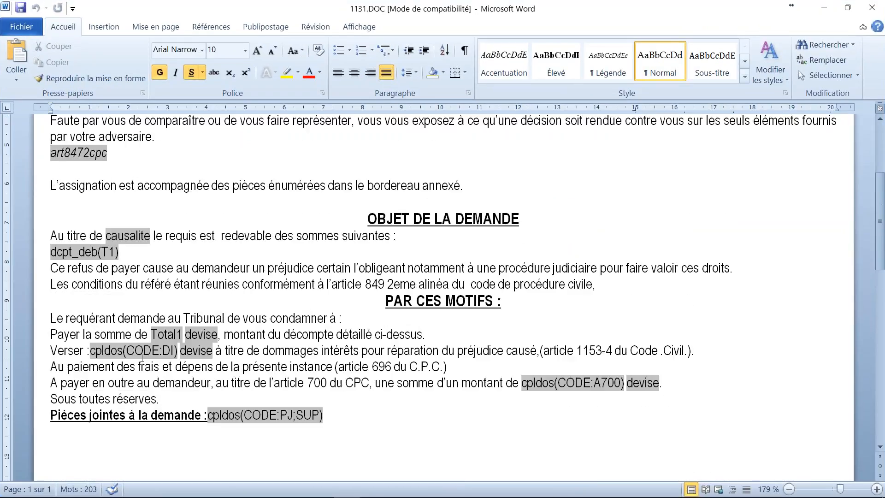
double_click(142, 350)
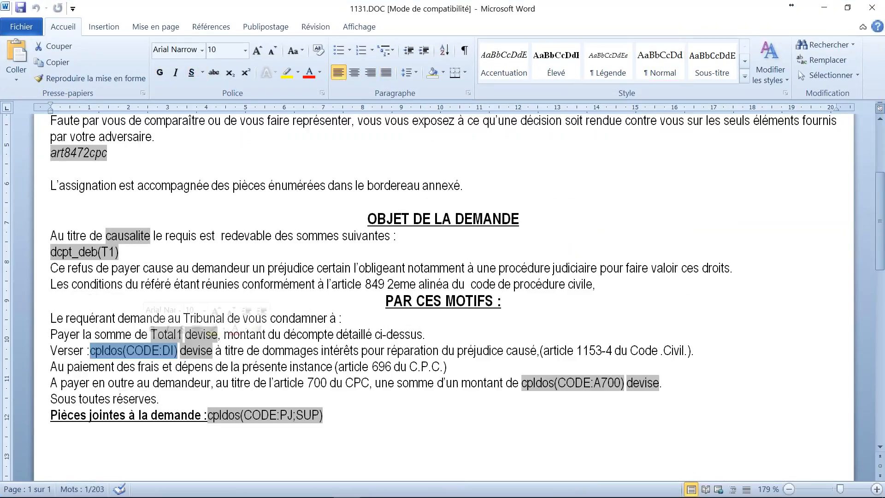
left_click(295, 417)
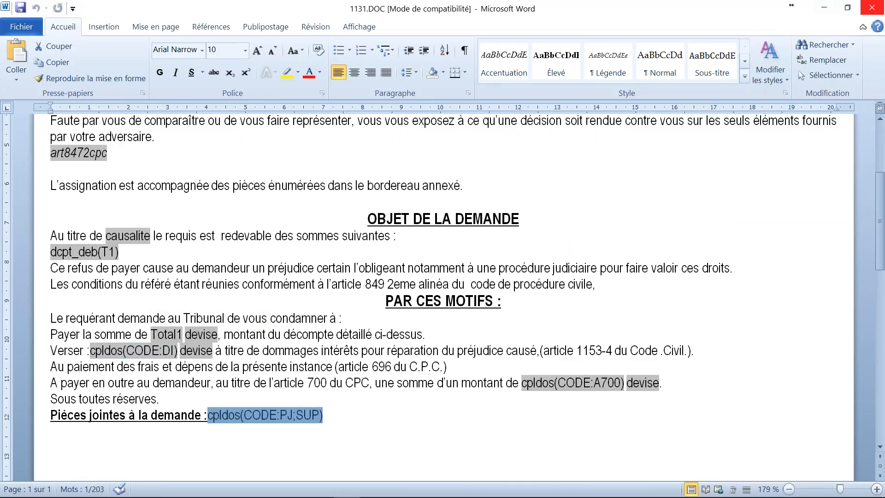
left_click(877, 14)
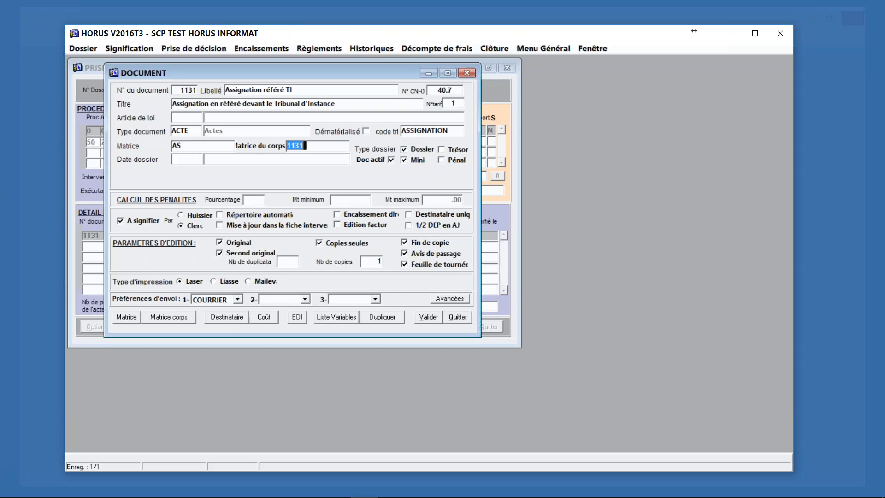
left_click(466, 318)
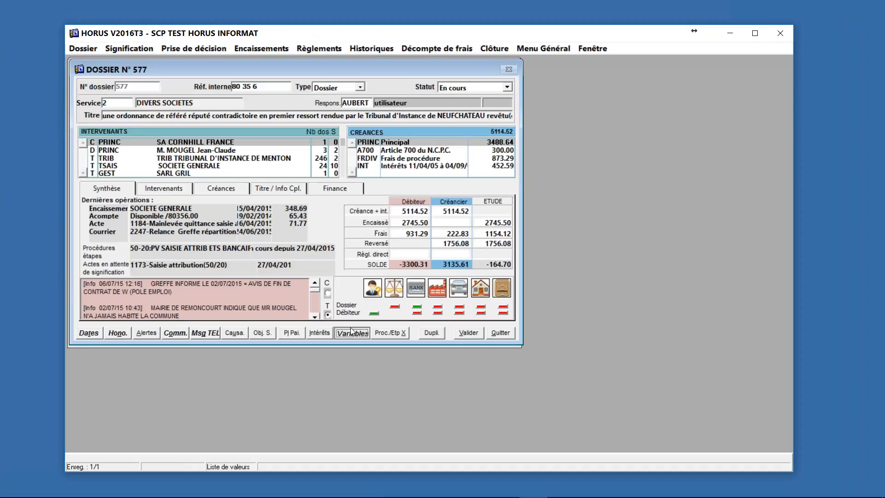
Check the case file's complementary variables, close their window, and return to Prise de décision.
left_click(352, 331)
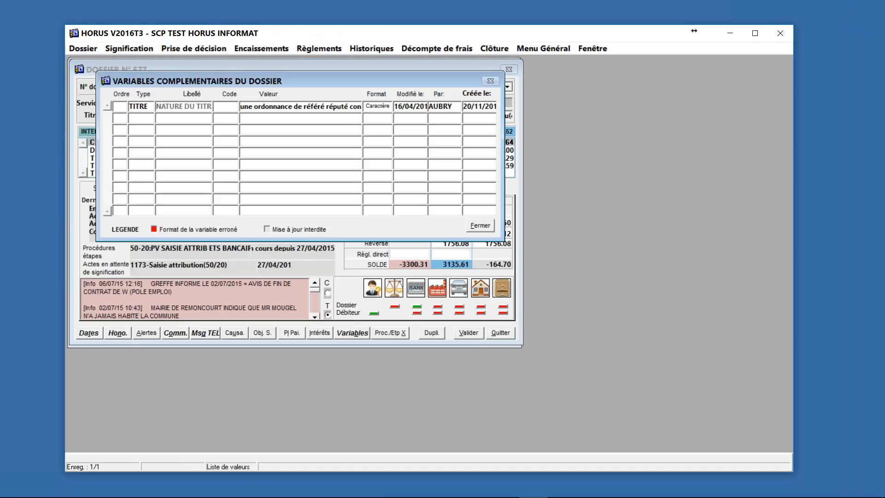
left_click(485, 227)
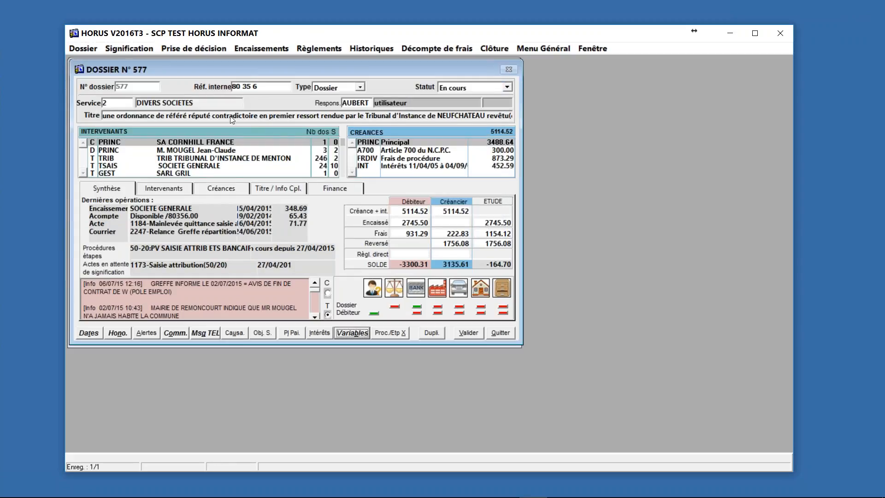
left_click(193, 48)
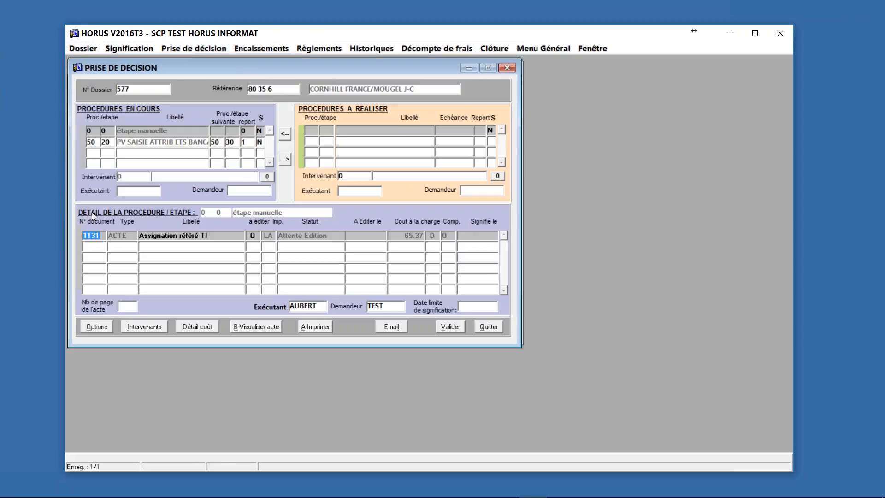
Display the list of template variables for document 1131, and validate the window to return to Prise de décision.
right_click(89, 243)
left_click(96, 247)
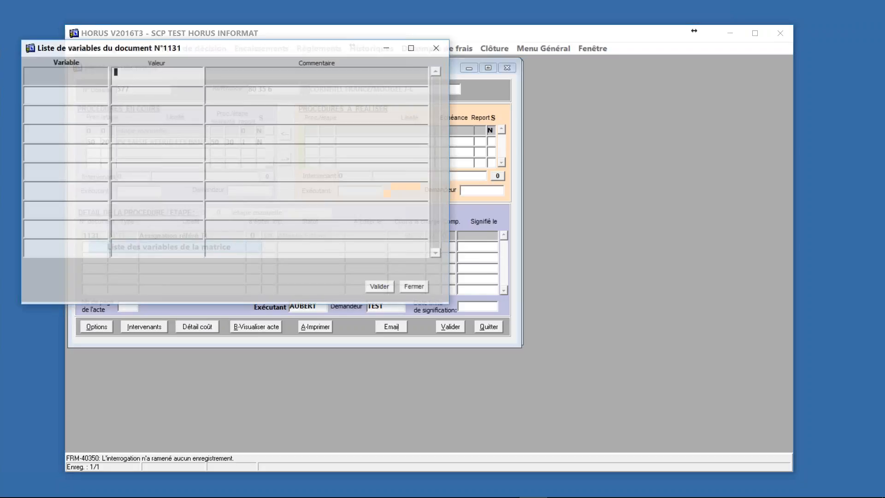
left_click_drag(98, 42, 291, 122)
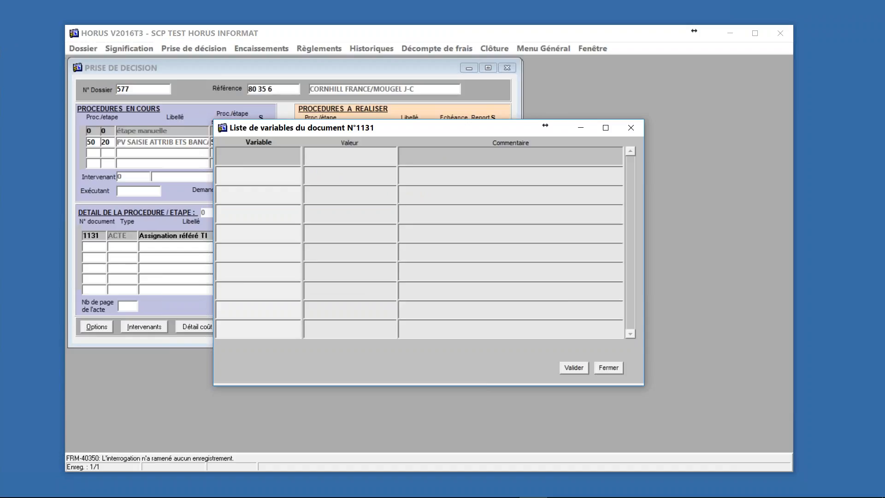
left_click(582, 364)
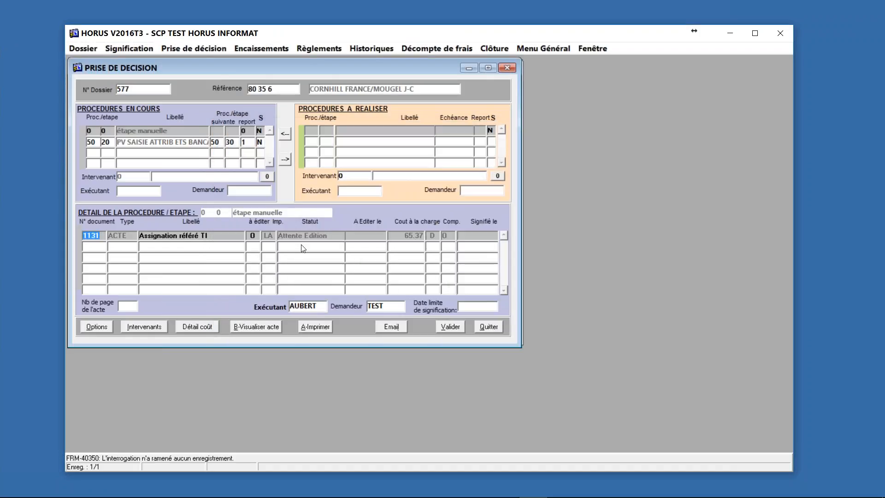
Generate the preview of document 1131 in Word, view the act, and close it.
left_click(261, 328)
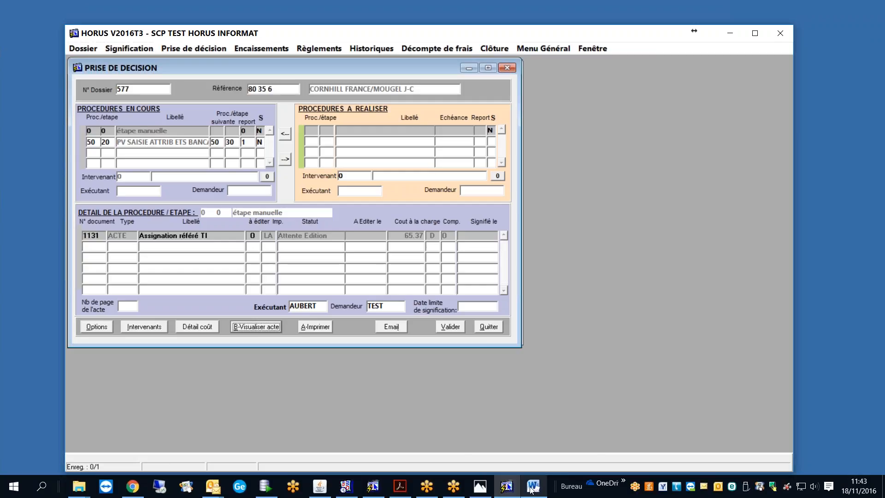
mouse_move(532, 488)
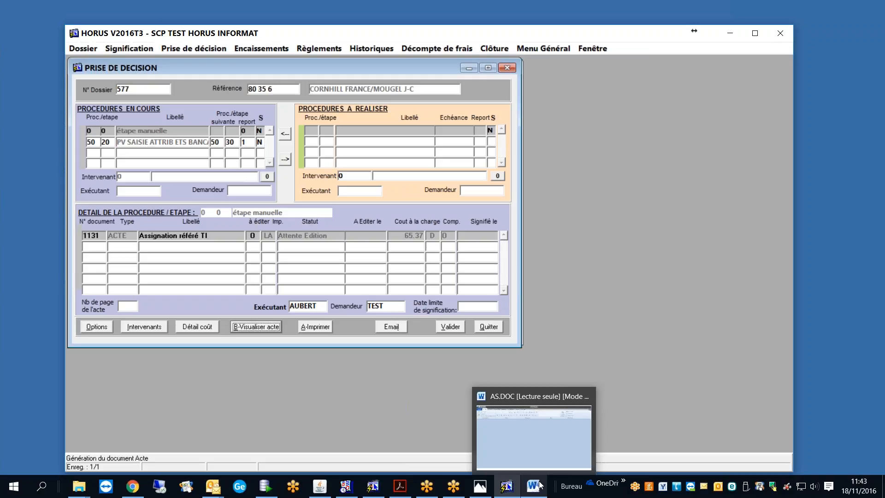
left_click(539, 483)
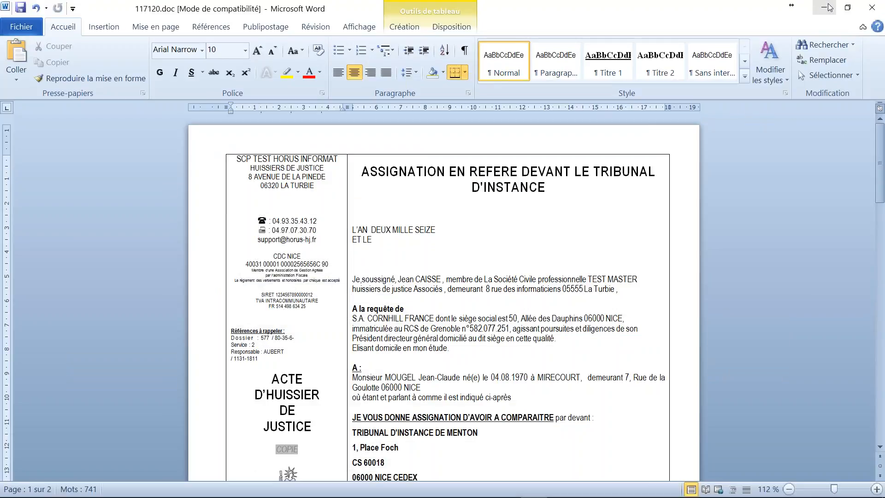
left_click(827, 7)
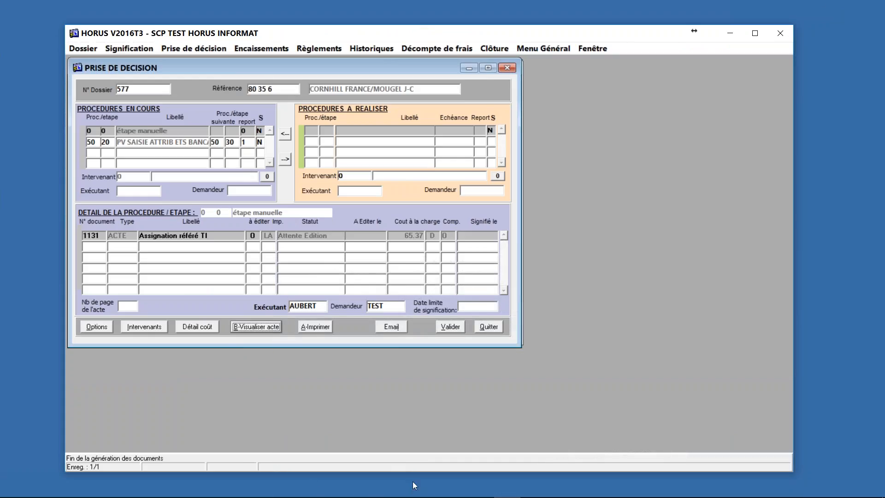
mouse_move(415, 496)
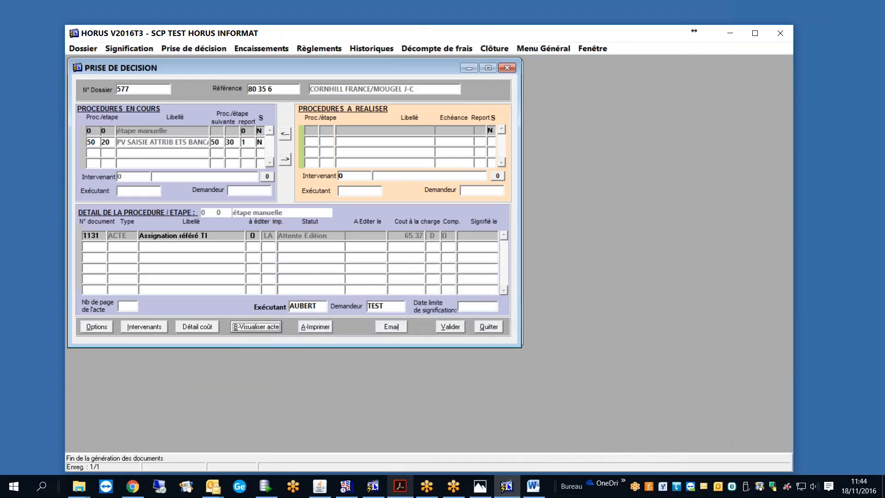
right_click(539, 485)
left_click(539, 462)
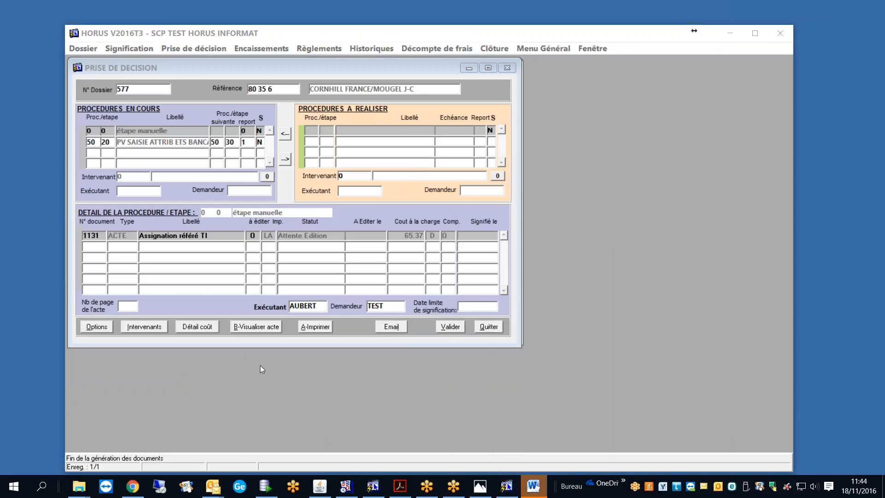
Re-enter document number 1131 in the manual step to request its variables, and set causalite to "un bail en date du".
left_click_drag(100, 234, 53, 235)
type("1131")
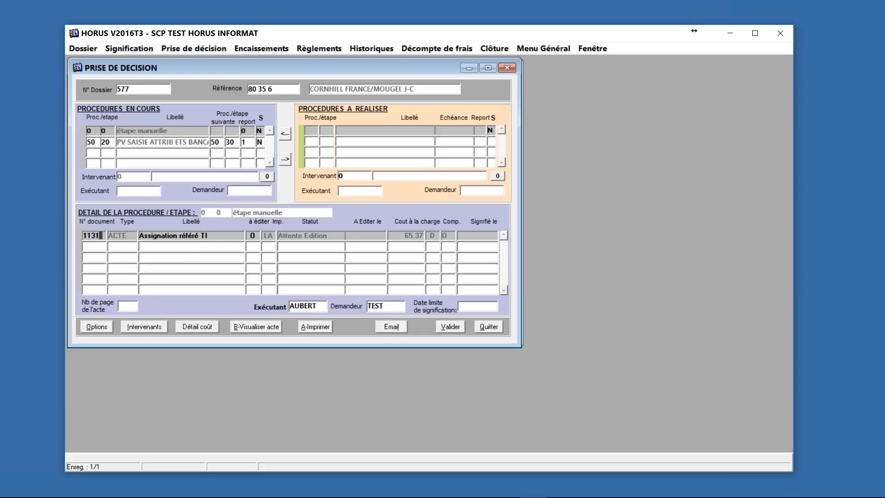
key("Tab")
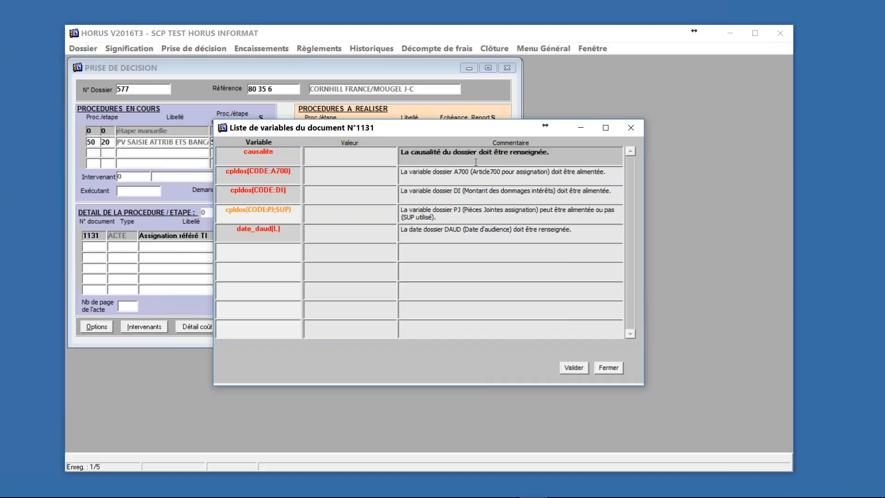
left_click_drag(354, 129, 307, 123)
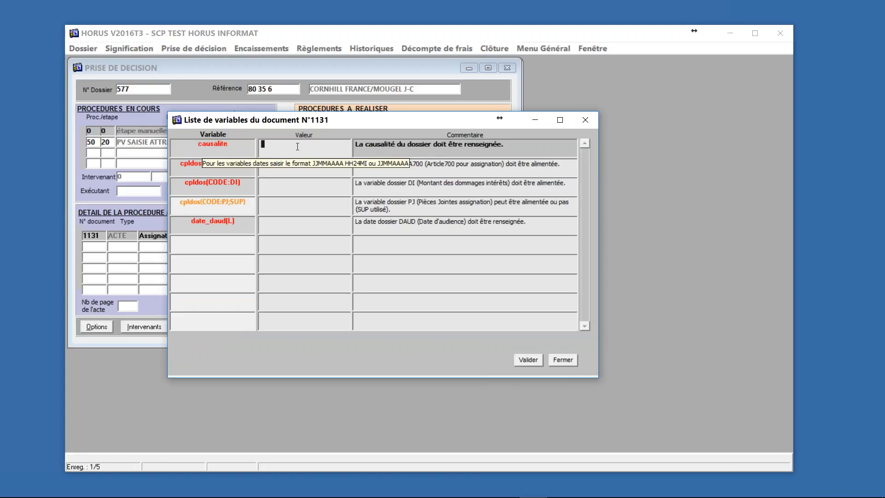
type("un")
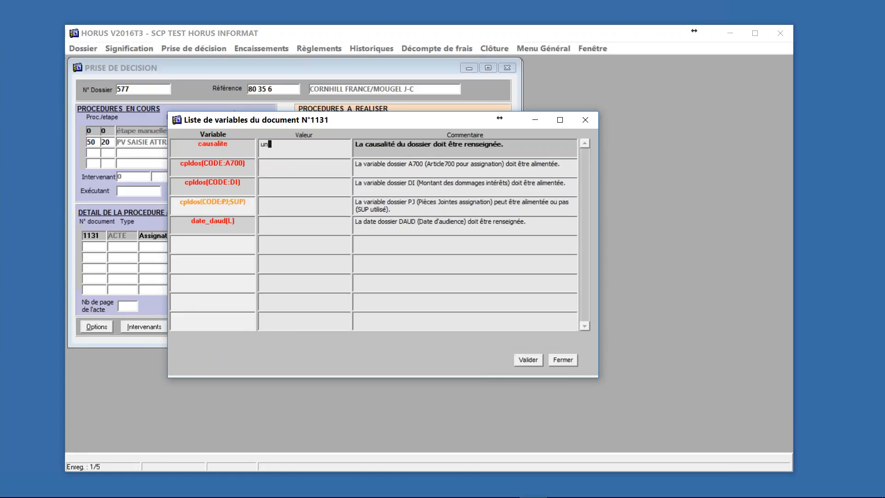
type(" bail en date du")
Set the variables cpldos(CODE:A700) to 1500, cpldos(CODE:DI) to 5000 and cpldos(CODE:PJ;SUP) to "yen a pas".
left_click(300, 165)
type("1500")
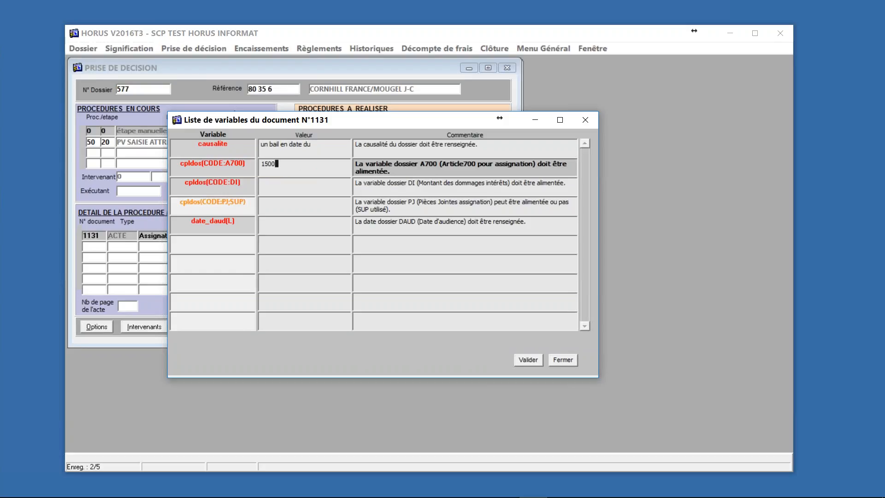
left_click(277, 182)
type("5000")
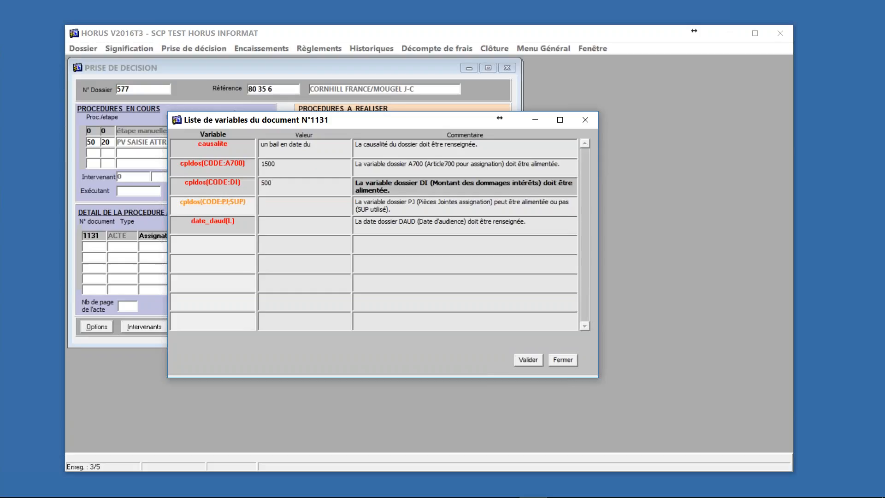
left_click(265, 209)
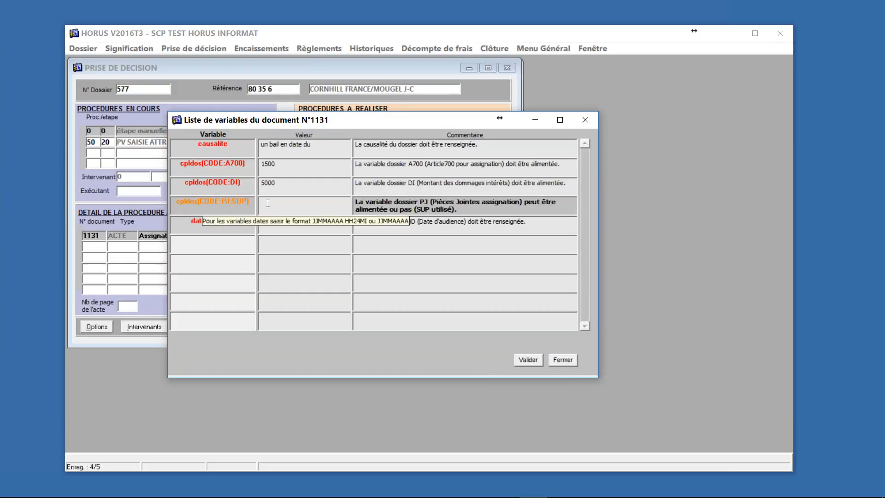
type("yen a pas")
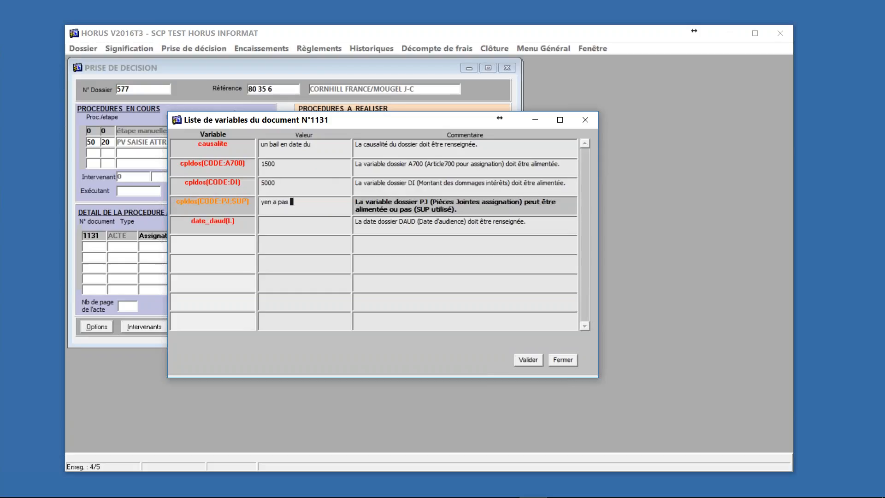
Try to validate the variables with date_daud(L) set to "15 avril 2017 a 8h30".
left_click(297, 220)
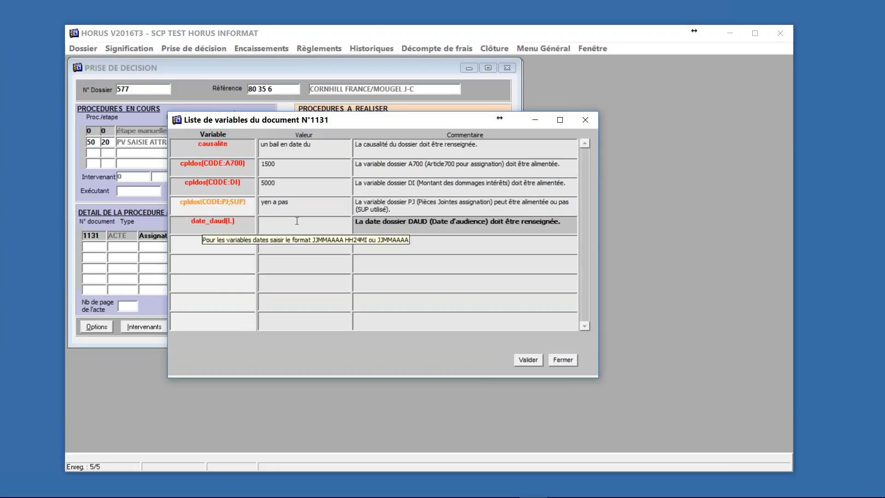
type("15")
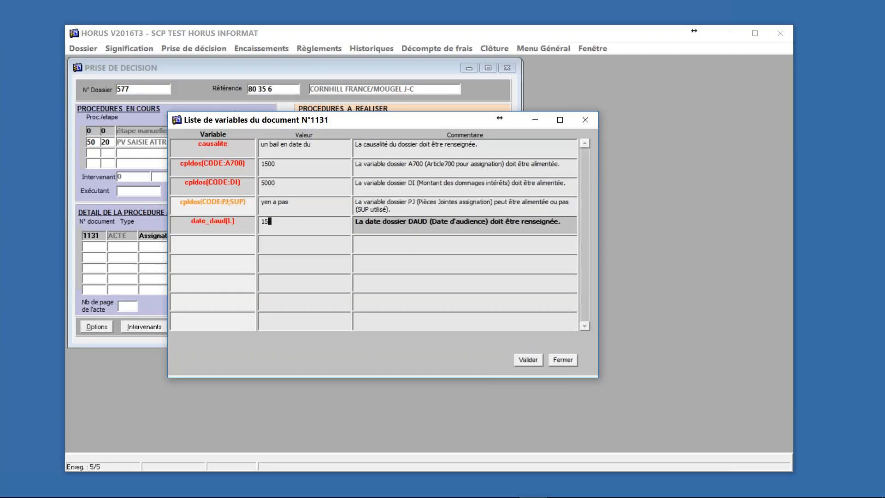
type(" avril 2017 a 8h30")
left_click(528, 360)
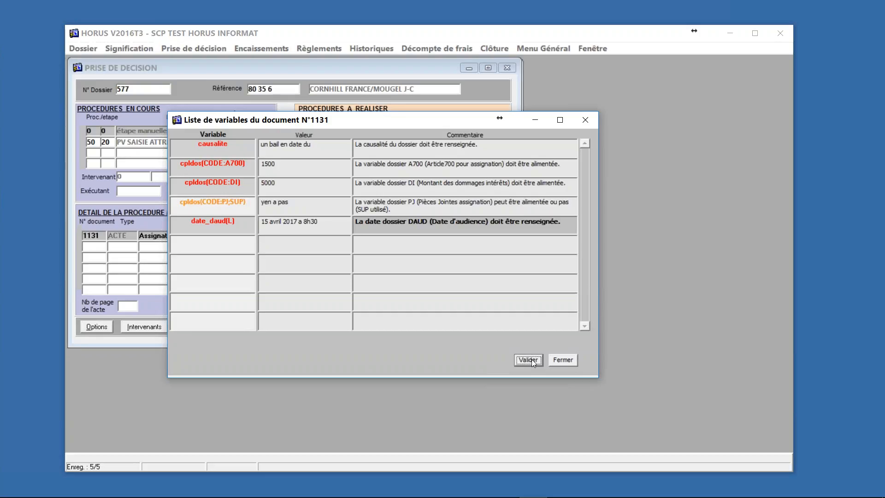
left_click(443, 281)
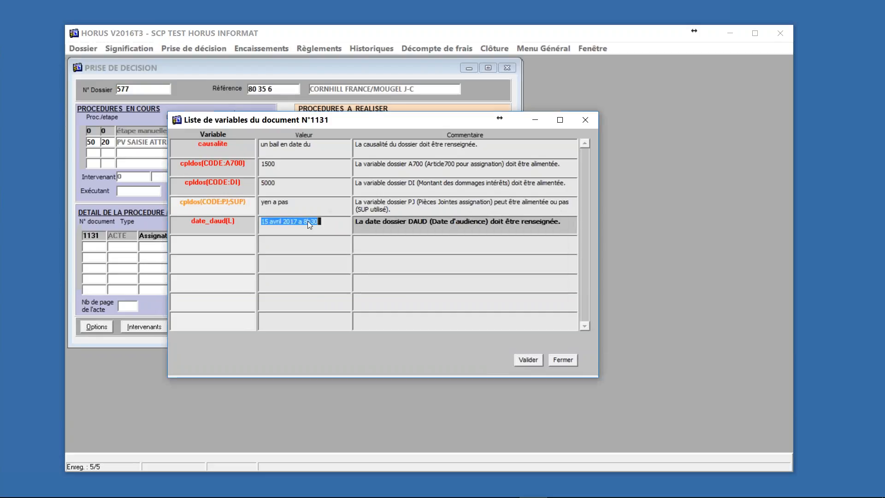
Set date_daud(L) to 15 April 2017 at 08:00 in numeric day-month-year and hour form, and validate the variables.
type("1504")
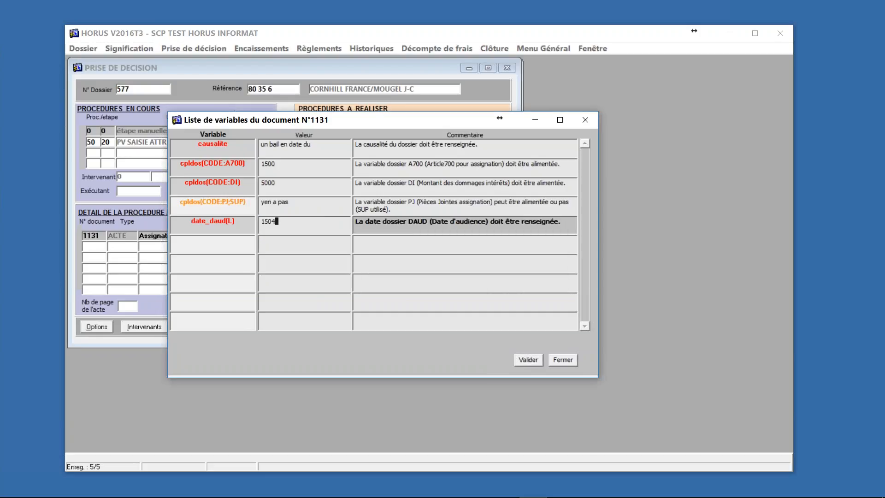
type("201708")
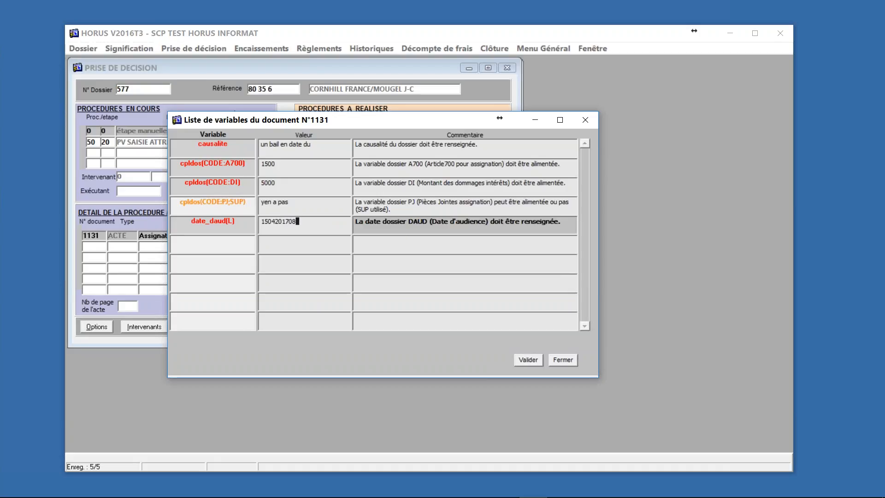
type(":00")
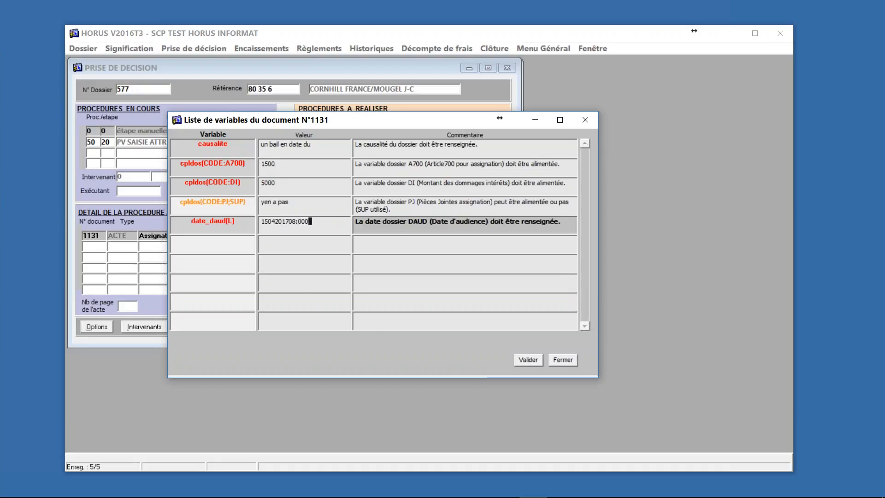
left_click(529, 359)
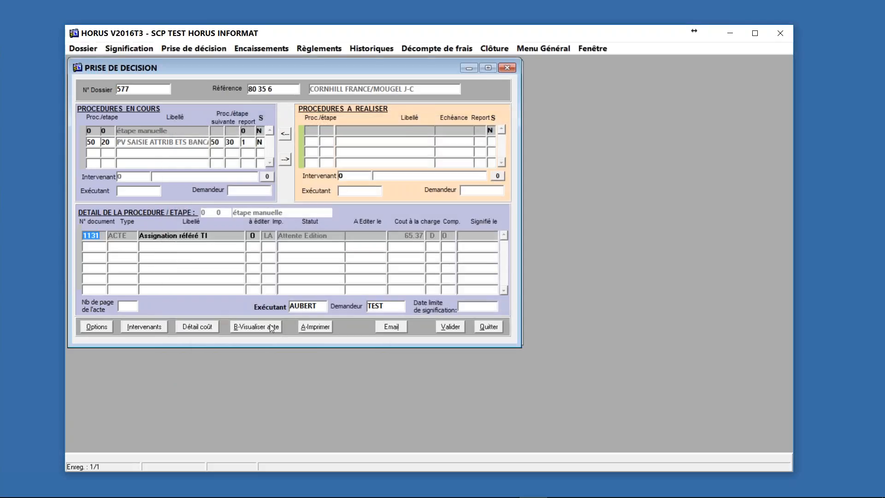
Generate the preview of document 1131 again, examine the hearing date and body text in Word, and minimize Word.
left_click(256, 326)
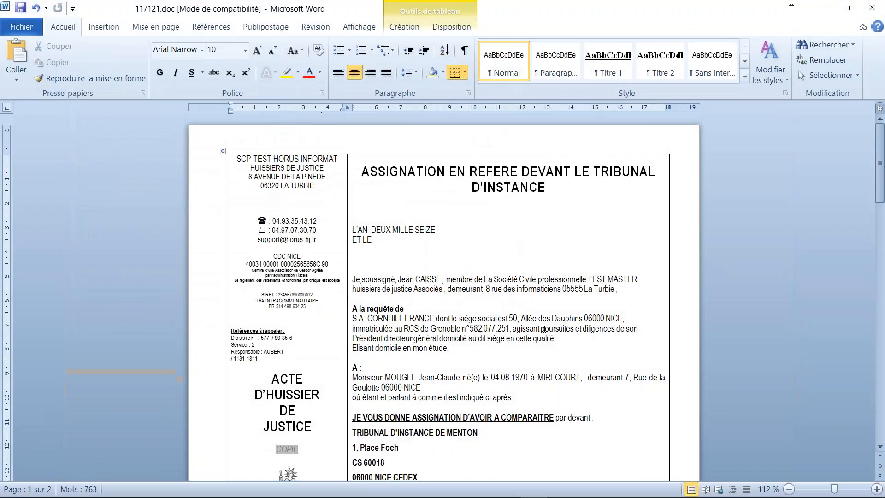
scroll(544, 329, "down", 3)
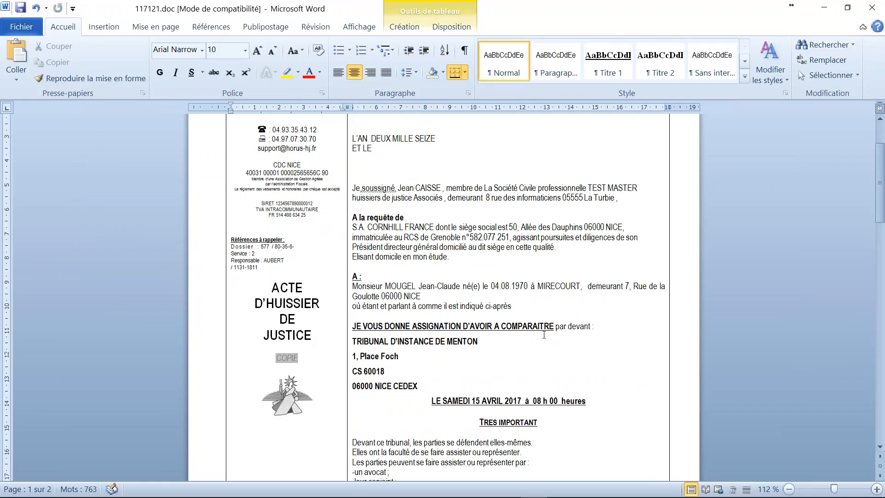
scroll(496, 395, "down", 8)
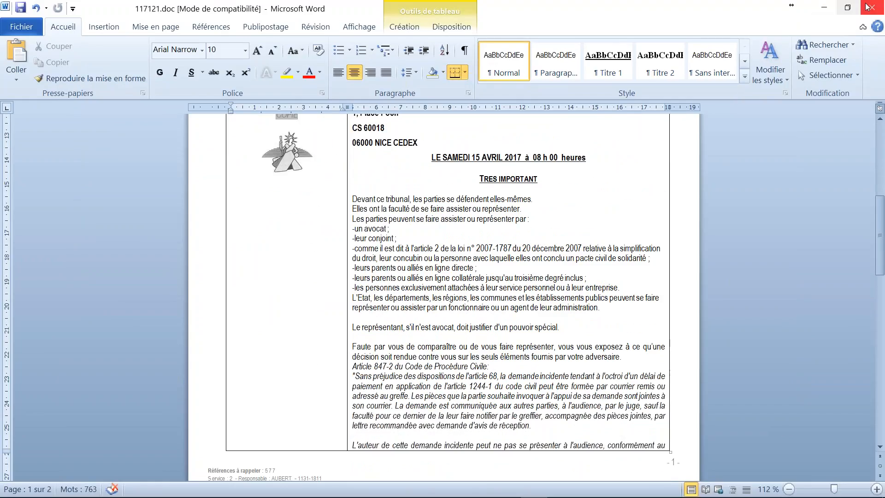
left_click(824, 7)
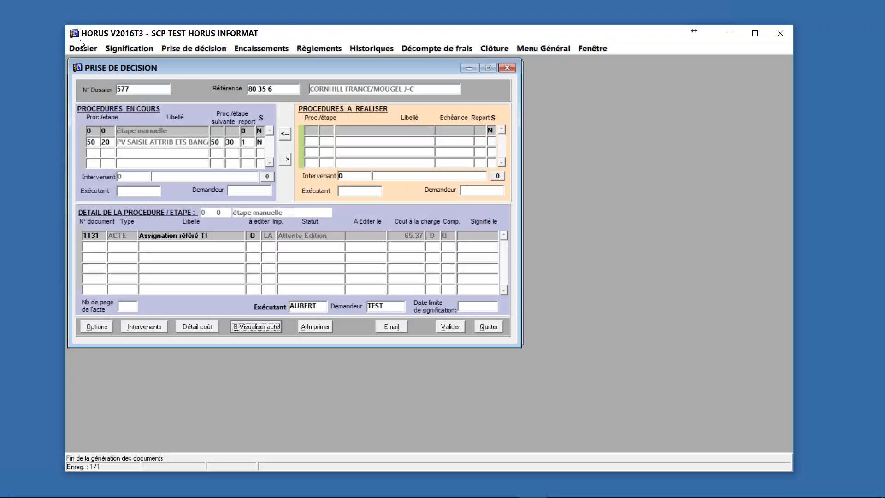
Check the case file's complementary variables, and validate the case file to check its causalities list.
left_click(78, 48)
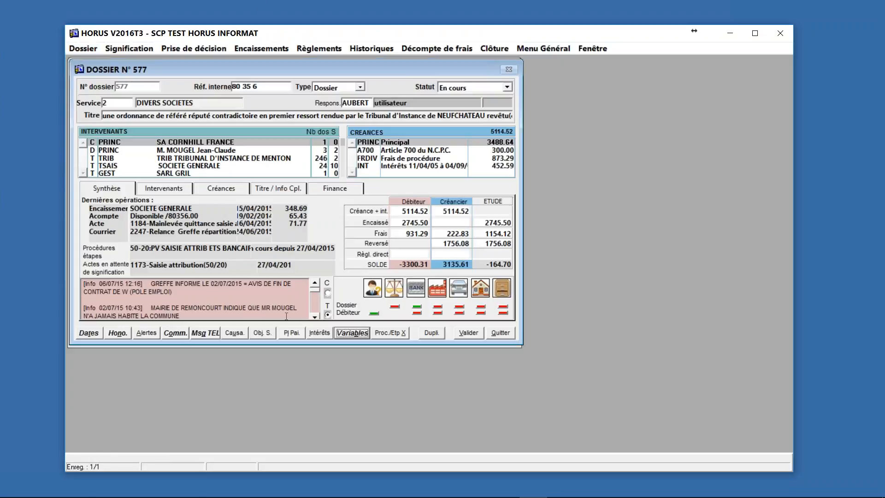
left_click(348, 331)
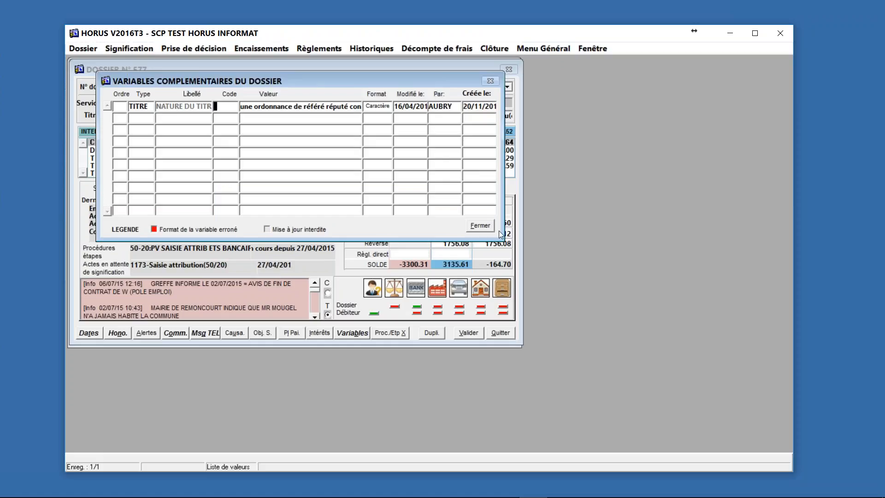
left_click(481, 226)
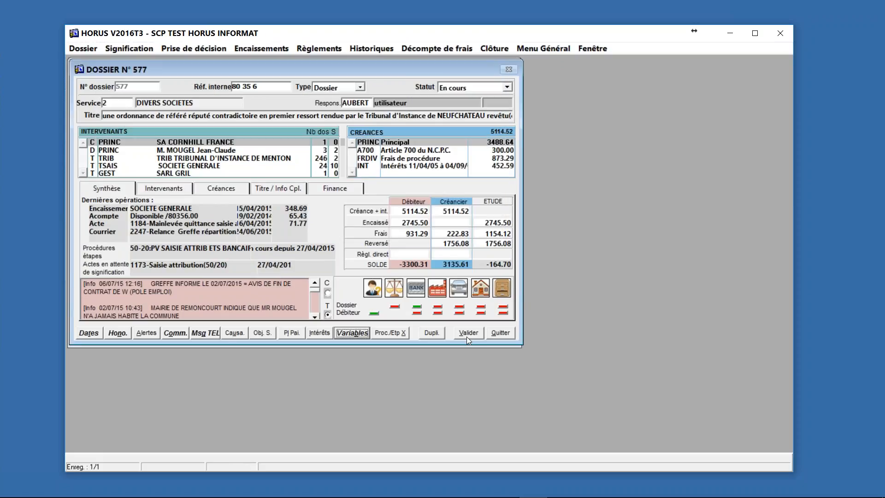
left_click(467, 337)
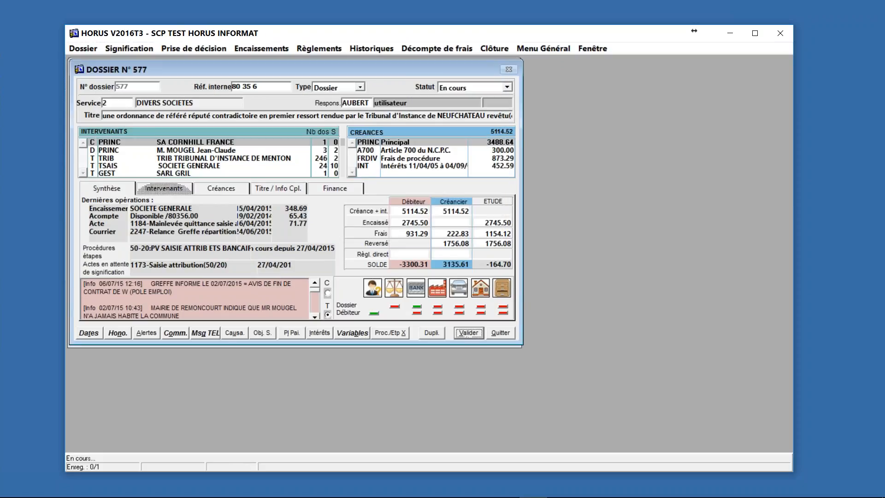
left_click(232, 334)
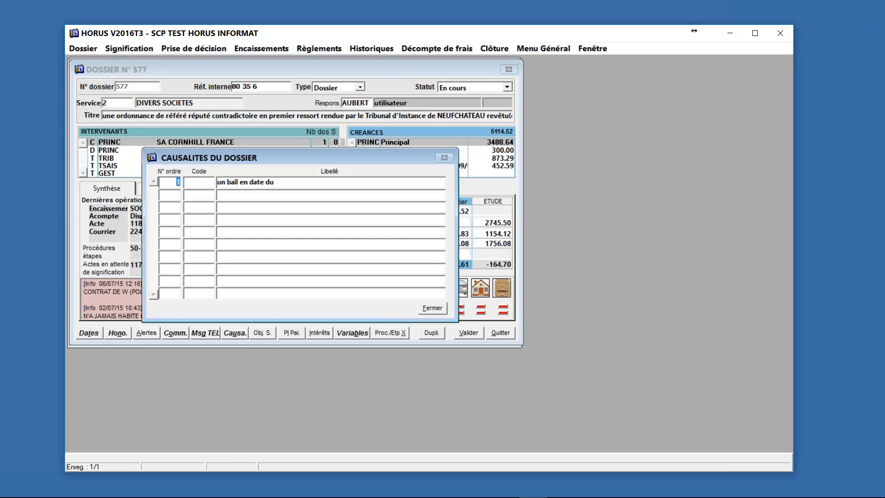
left_click(436, 309)
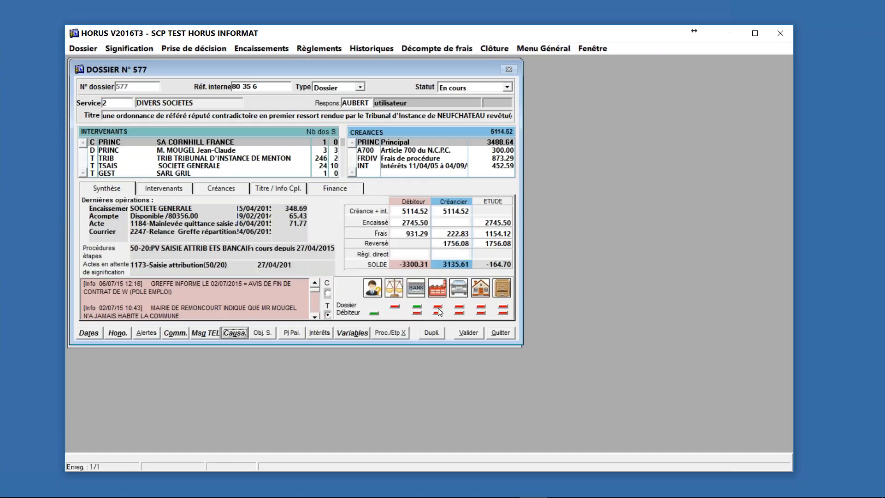
Check case file 577's complementary variables again, and leave the case file to return to the decision screen.
left_click(351, 332)
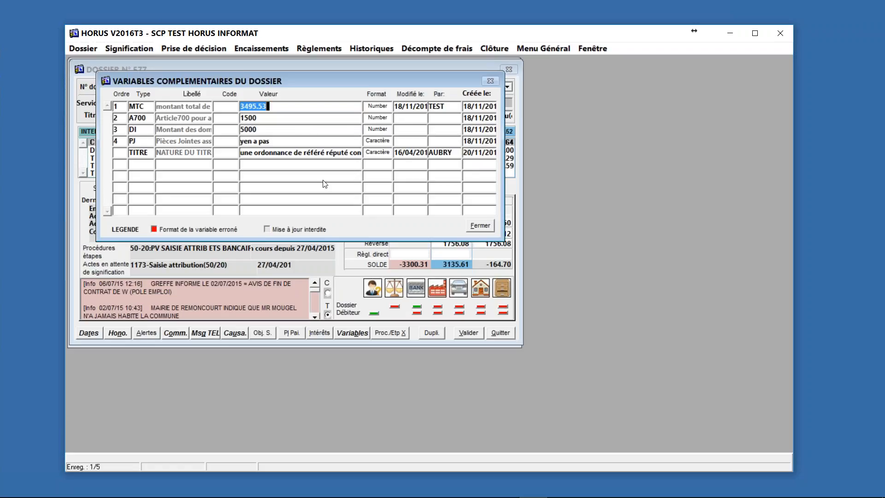
left_click(479, 225)
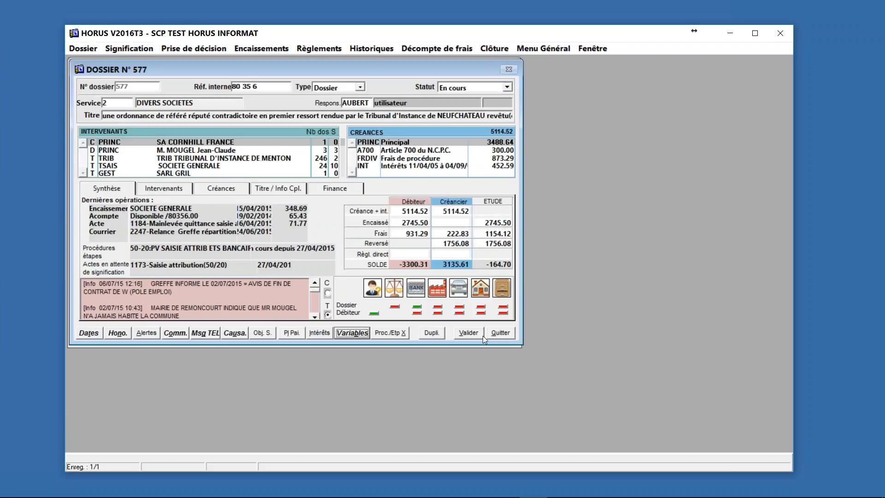
left_click(500, 332)
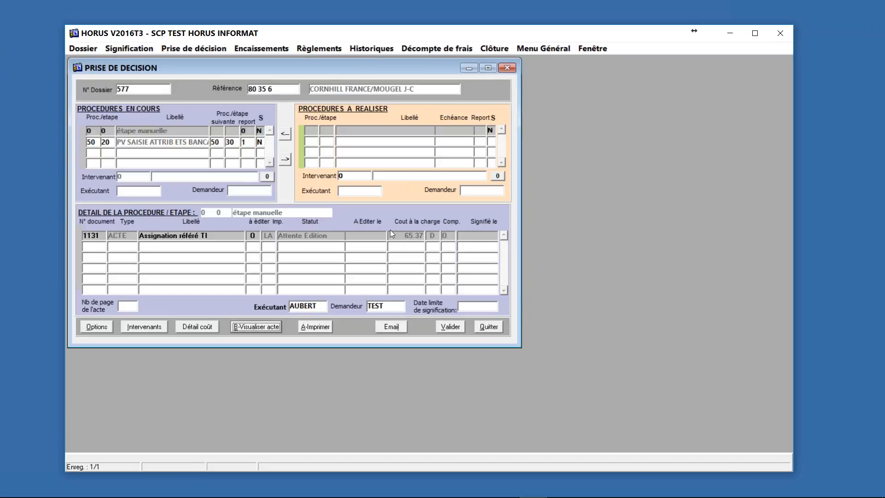
Add document 2347, Cdt loyers commercial, as a second act of the manual step, searching the documents by the LOYERS sort code.
left_click(90, 246)
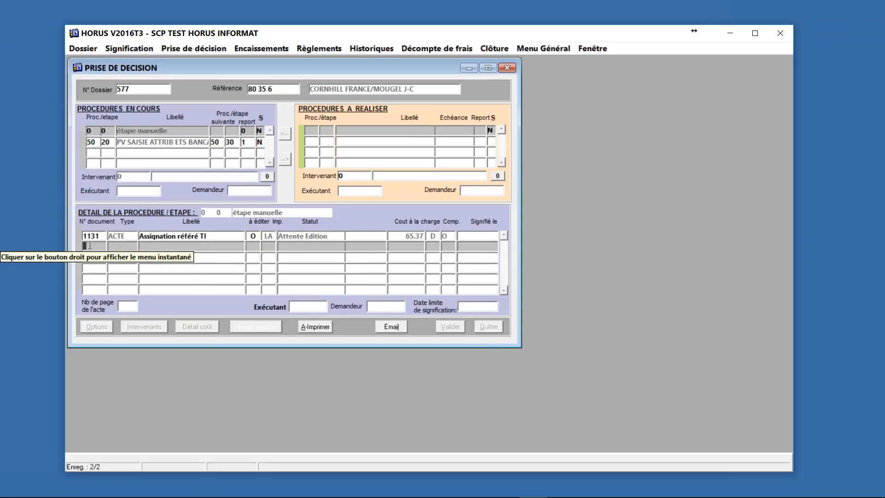
double_click(90, 246)
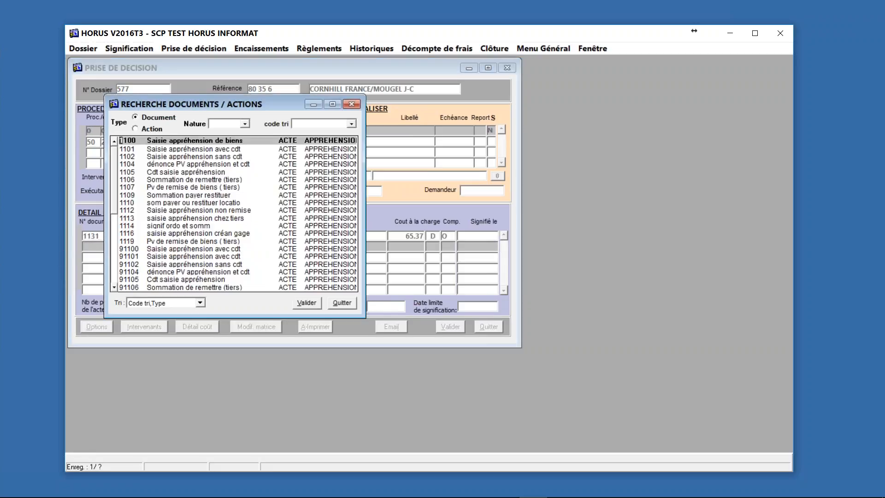
left_click(352, 124)
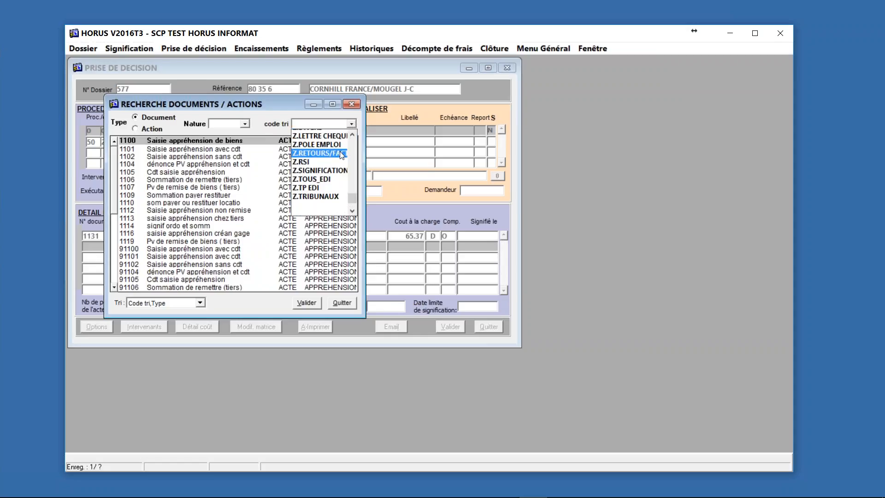
scroll(341, 155, "up", 10)
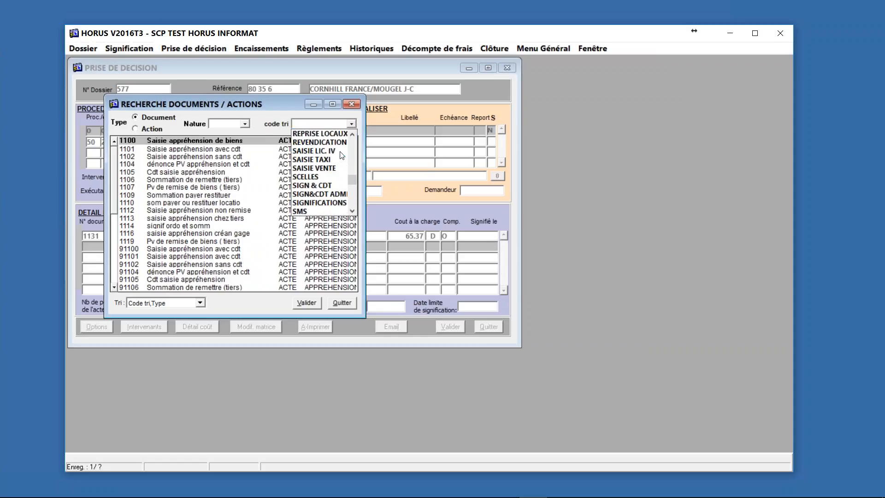
scroll(341, 155, "up", 8)
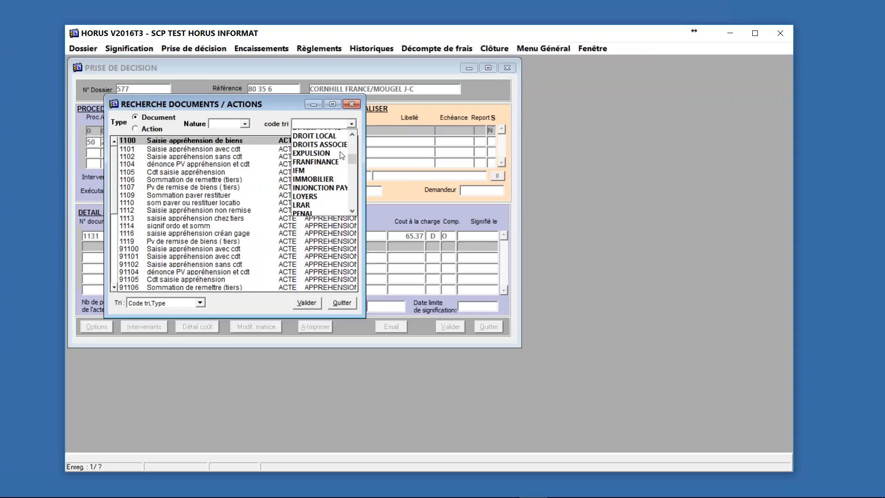
scroll(342, 155, "up", 1)
scroll(341, 155, "down", 2)
left_click(322, 169)
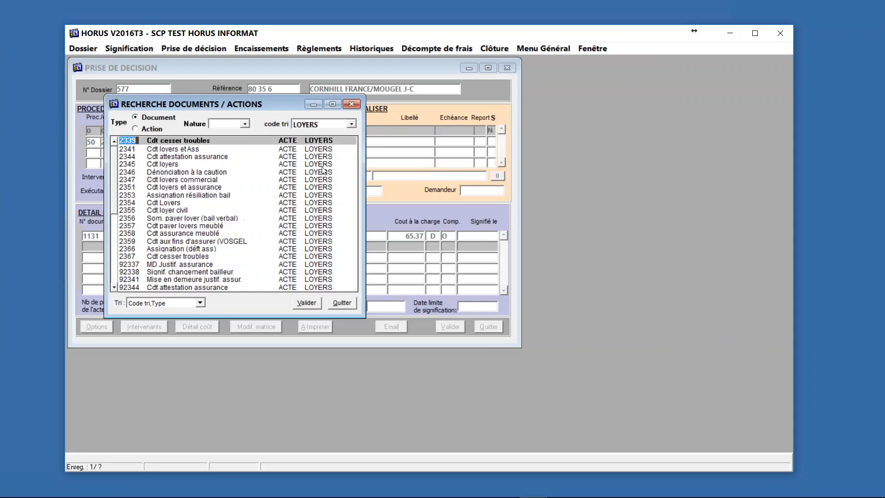
left_click(180, 148)
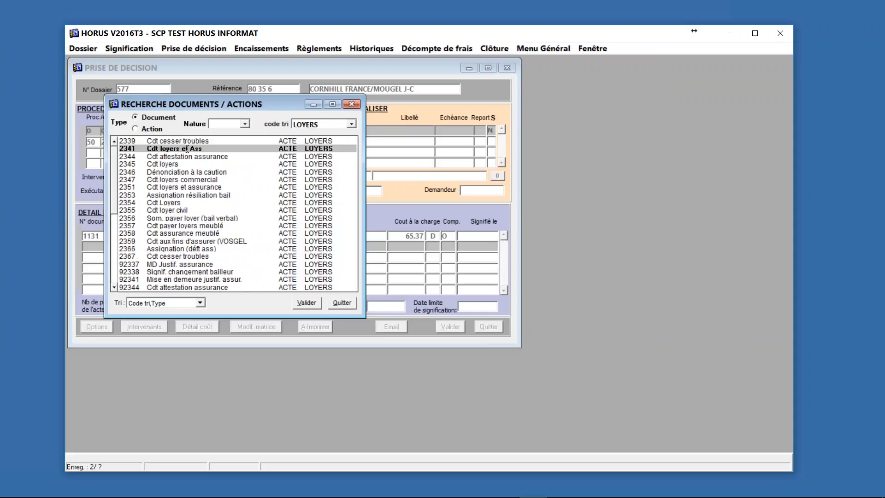
left_click(180, 179)
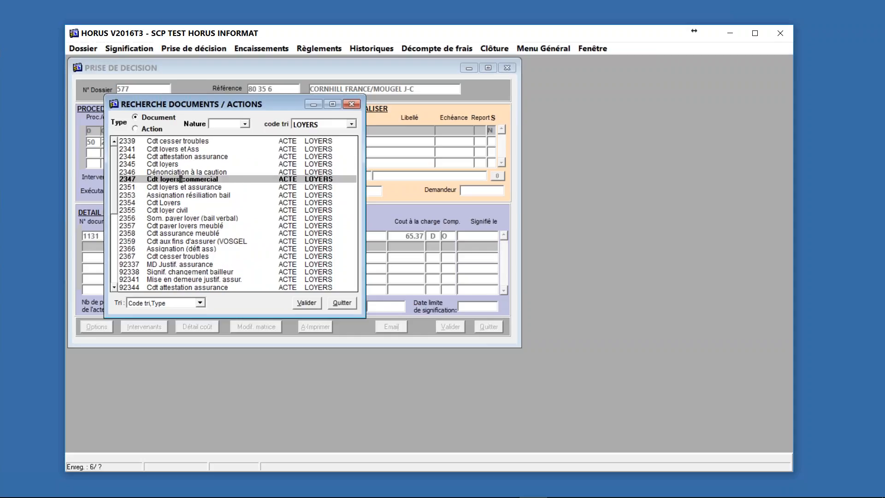
left_click(310, 302)
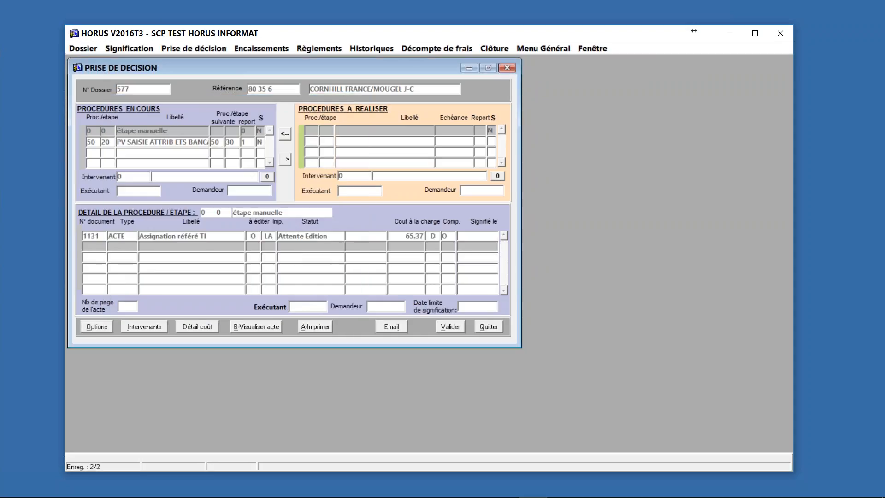
Try to generate the preview of document 2347, Cdt loyers commercial.
left_click(257, 326)
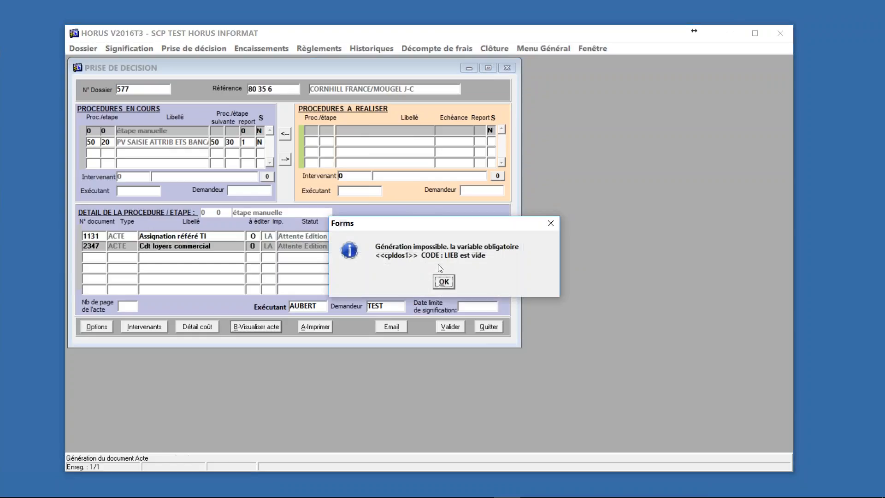
left_click(445, 282)
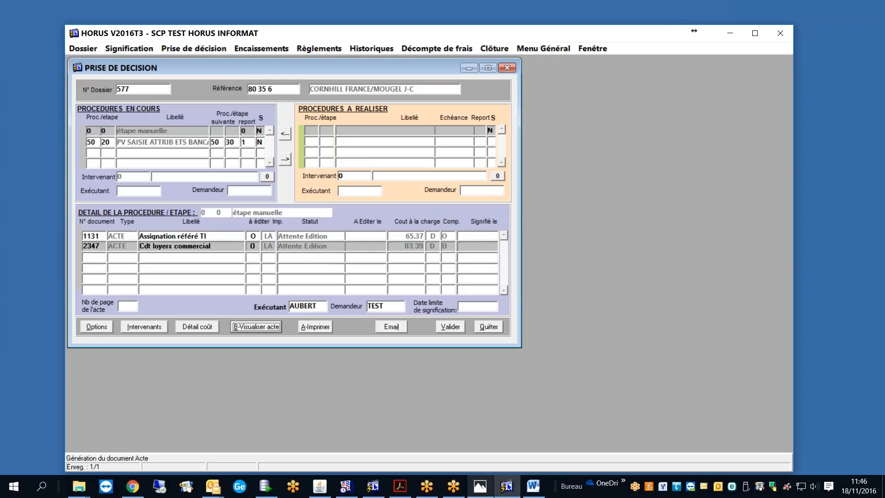
mouse_move(531, 496)
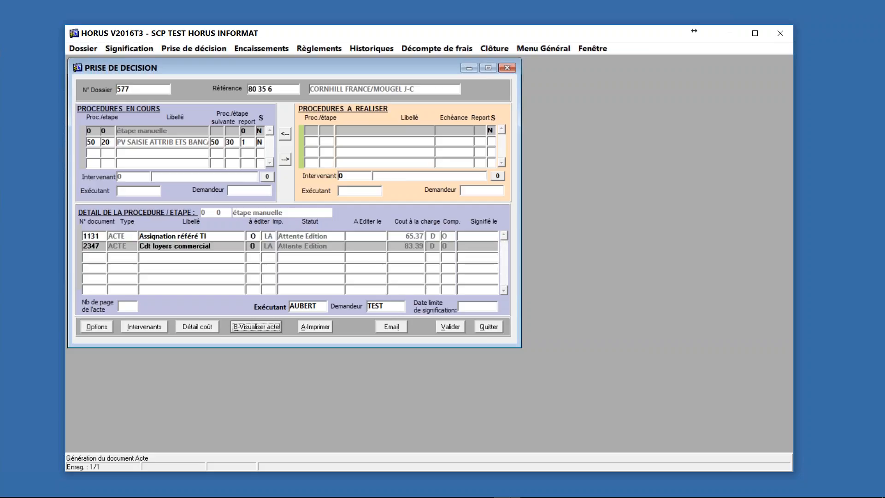
mouse_move(509, 493)
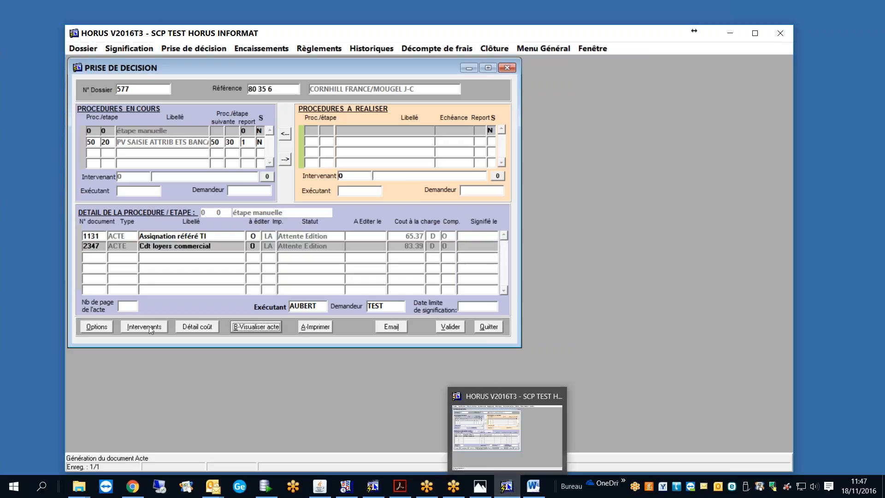
Re-enter number 2347 on the second document line to request its variables list, and close the list.
left_click(100, 245)
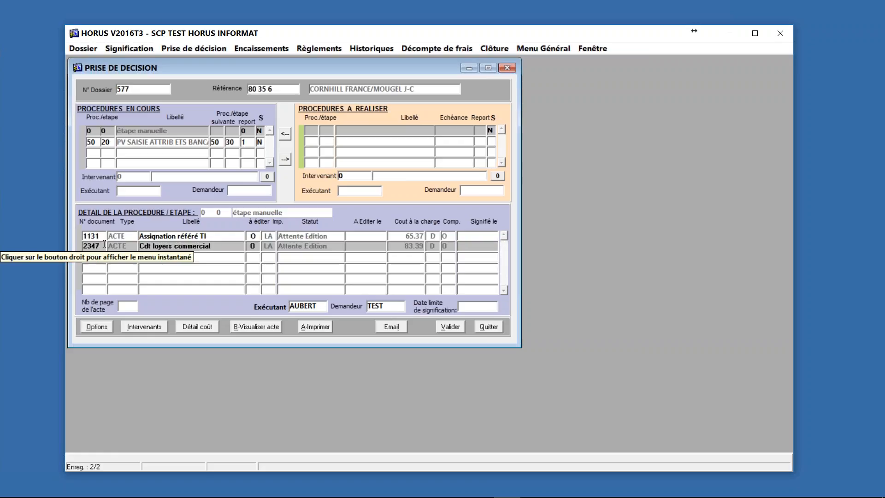
key("BackSpace")
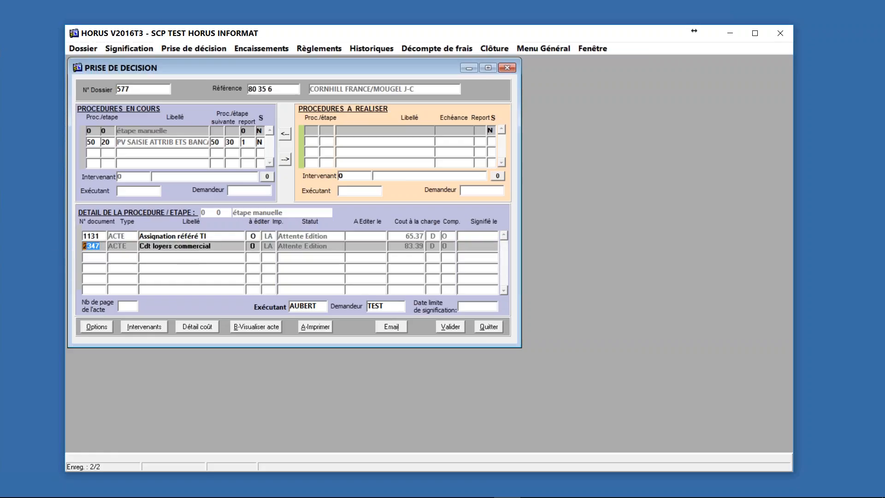
type("7")
key("Return")
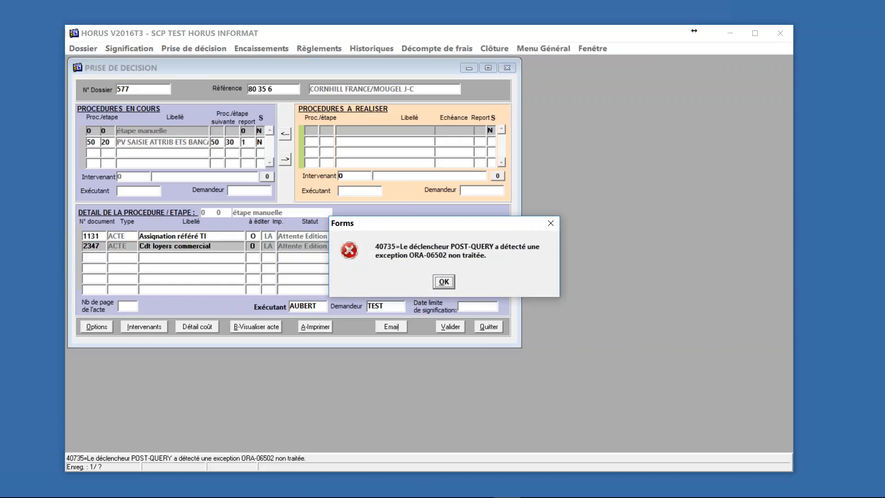
left_click(443, 282)
left_click(444, 282)
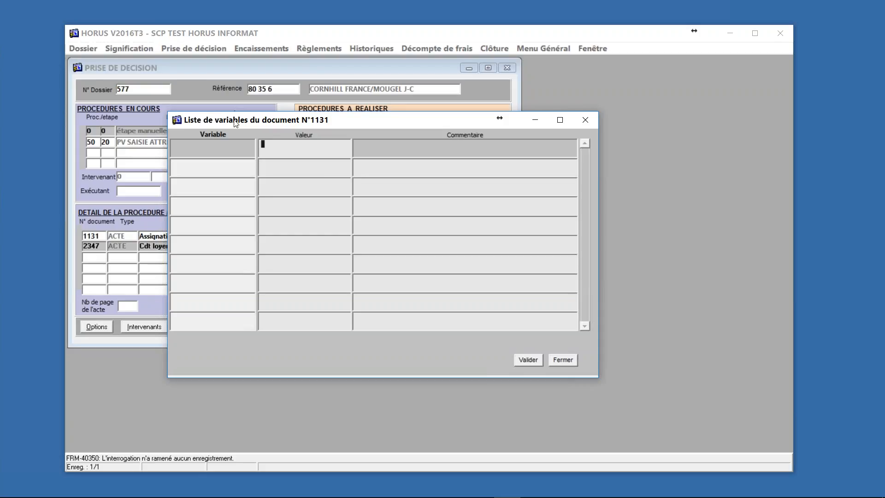
left_click(563, 360)
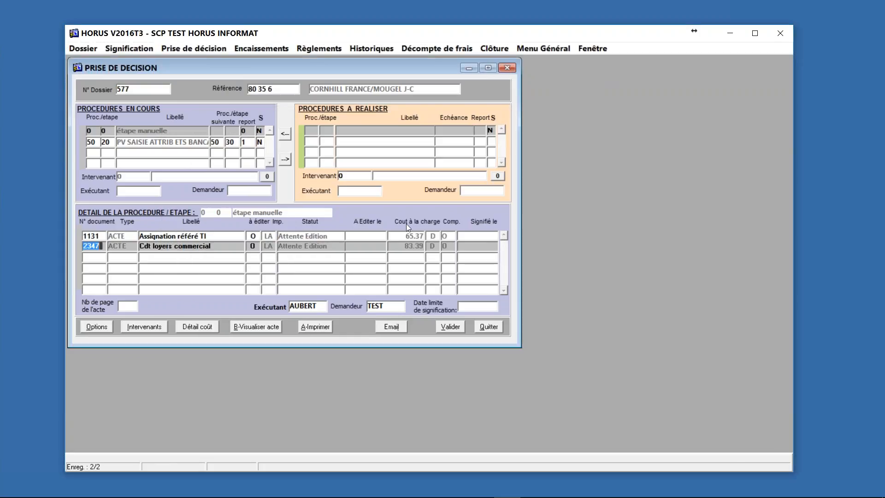
Replace document 2347 with document 1100, Saisie appréhension de biens, and preview the act in Word.
key("shift+F6")
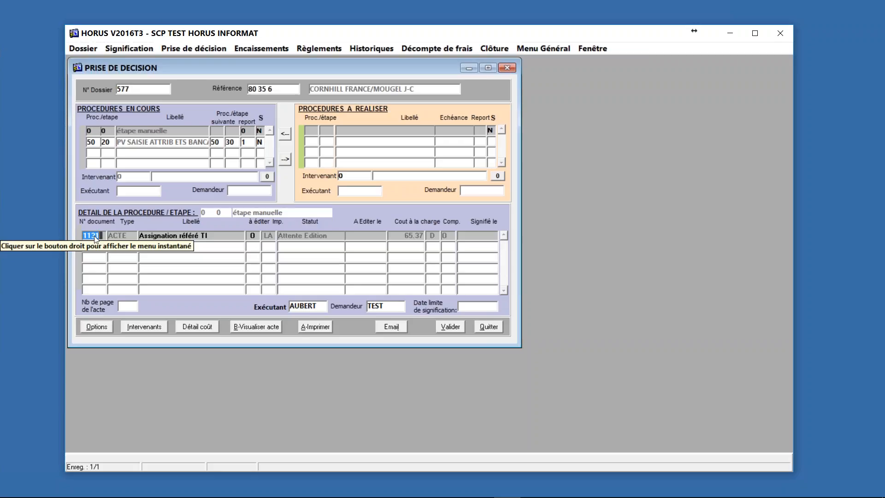
left_click(100, 249)
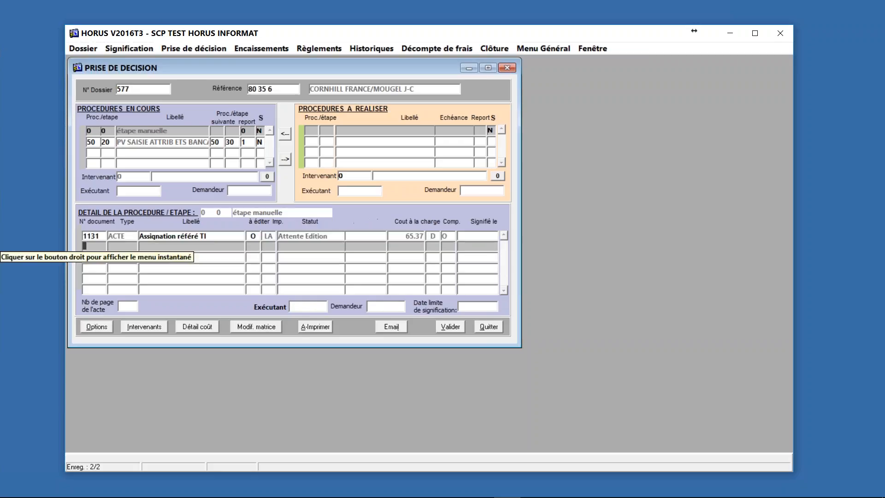
key("F9")
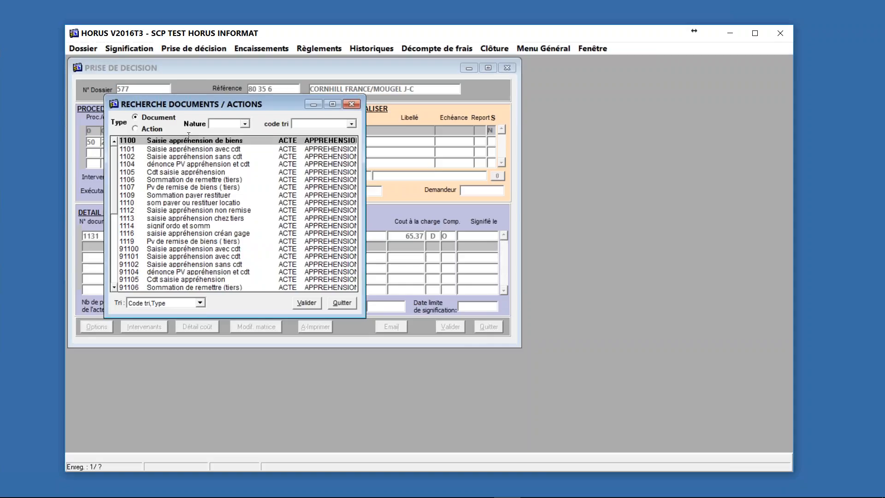
left_click(307, 302)
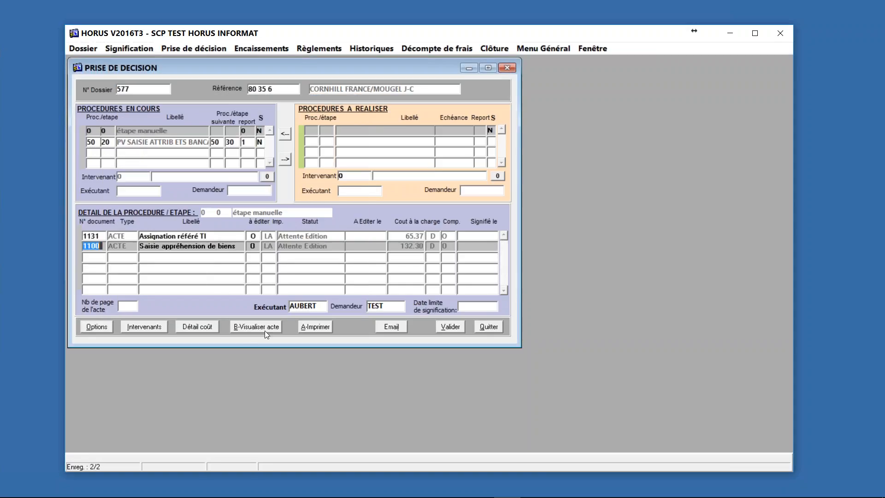
left_click(265, 331)
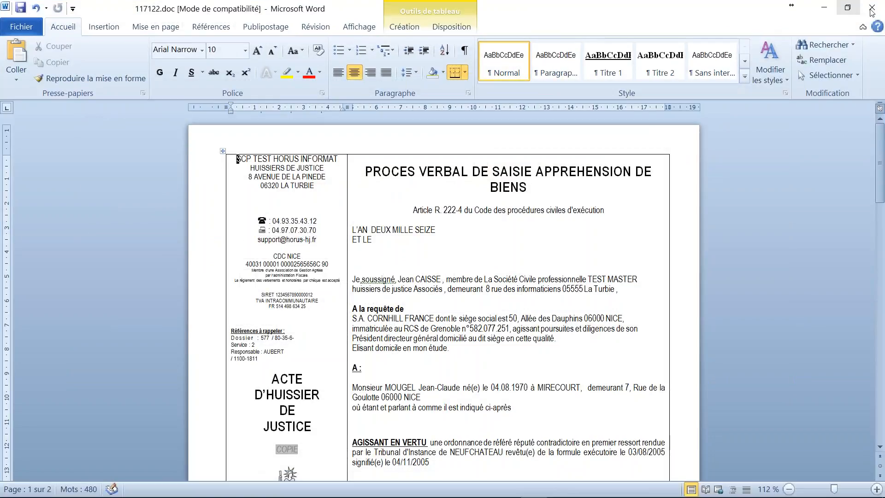
left_click(874, 13)
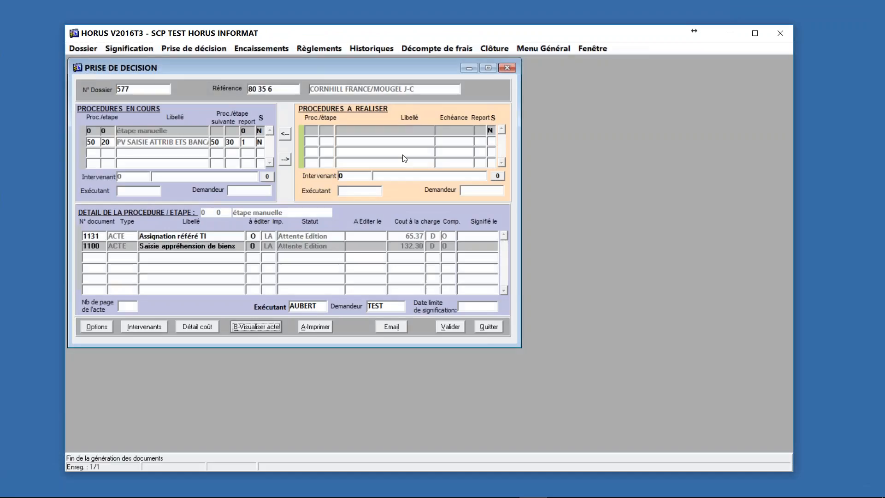
Re-enter document number 1100, set its variables BIEN to "une voiture" and LIAP to "garage de salon", and validate them.
left_click(92, 246)
left_click_drag(102, 247, 46, 249)
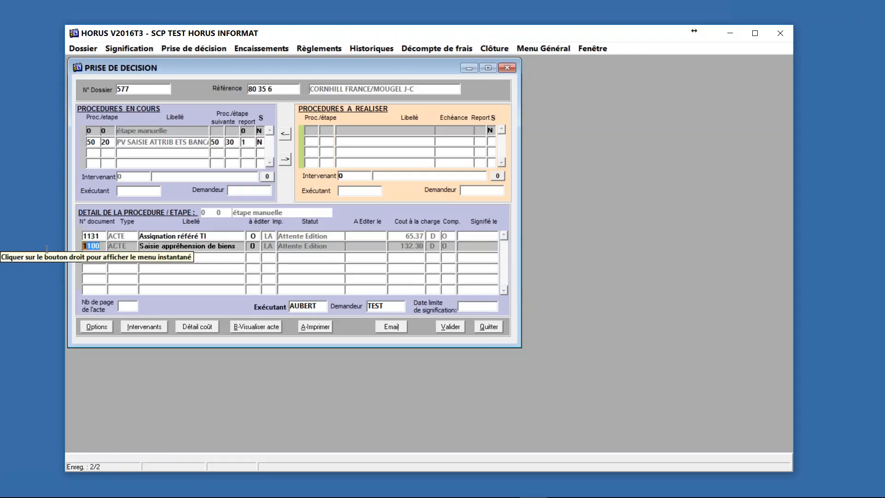
type("11")
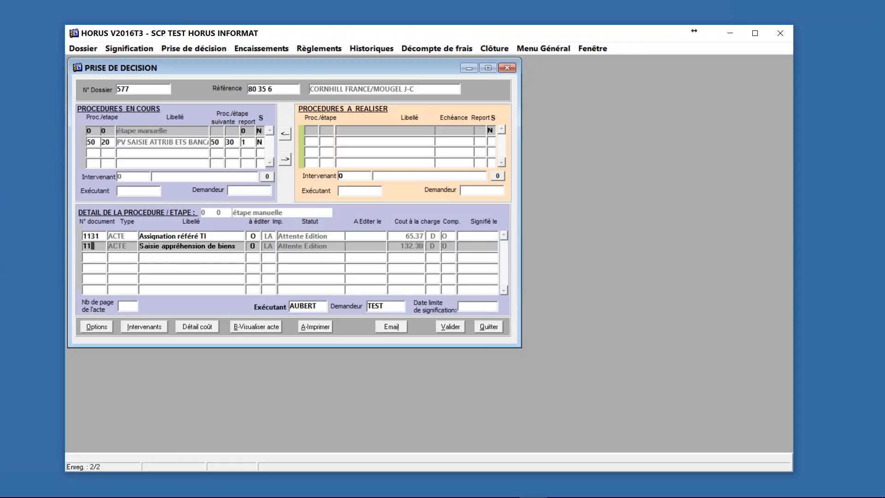
type("00")
key("Return")
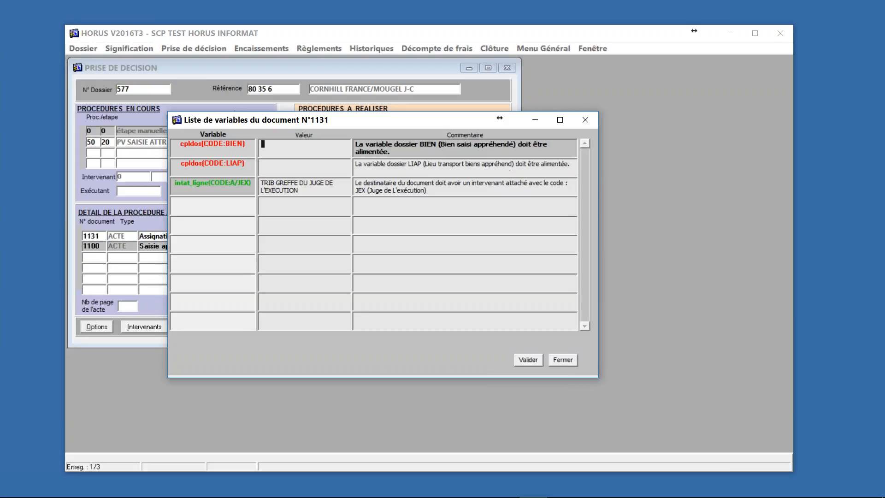
type("une voiture")
left_click(319, 167)
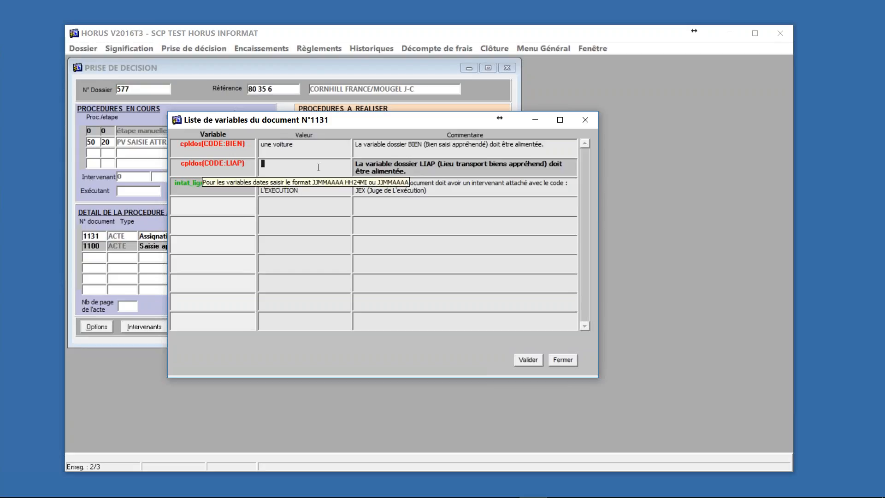
type("garag")
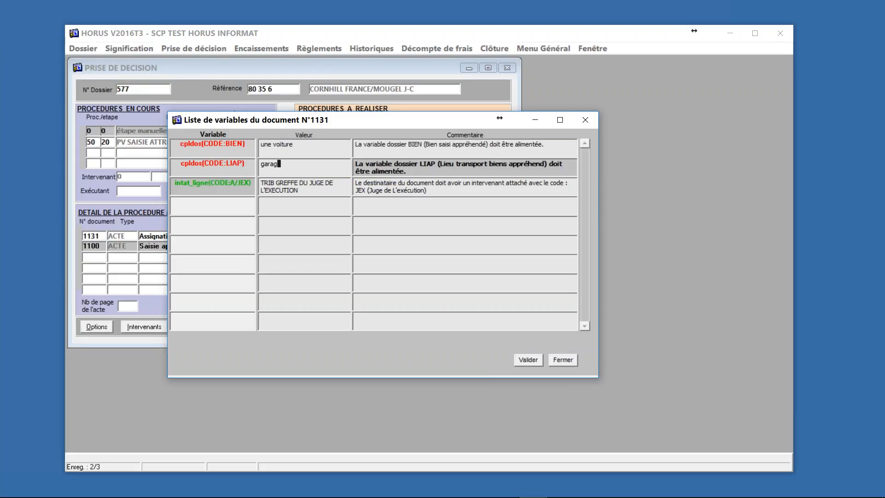
type("e de salon")
left_click(528, 360)
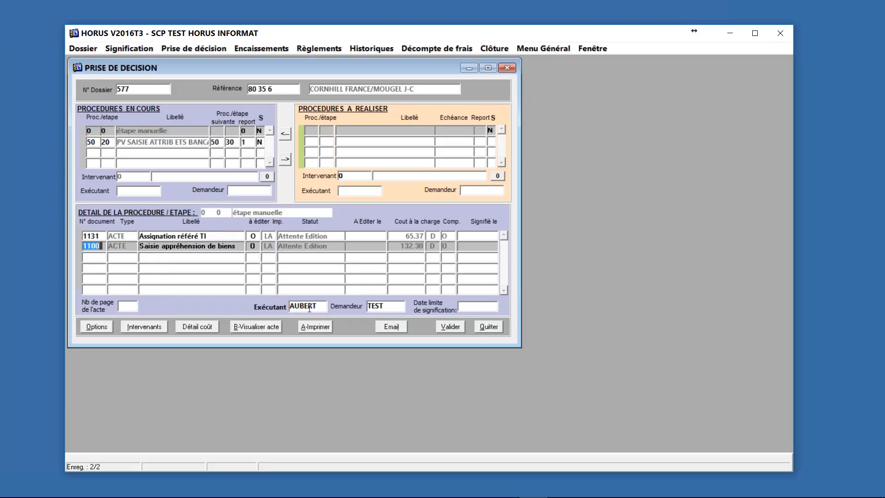
Print document 1100, Saisie appréhension de biens, from the decision screen.
left_click(316, 328)
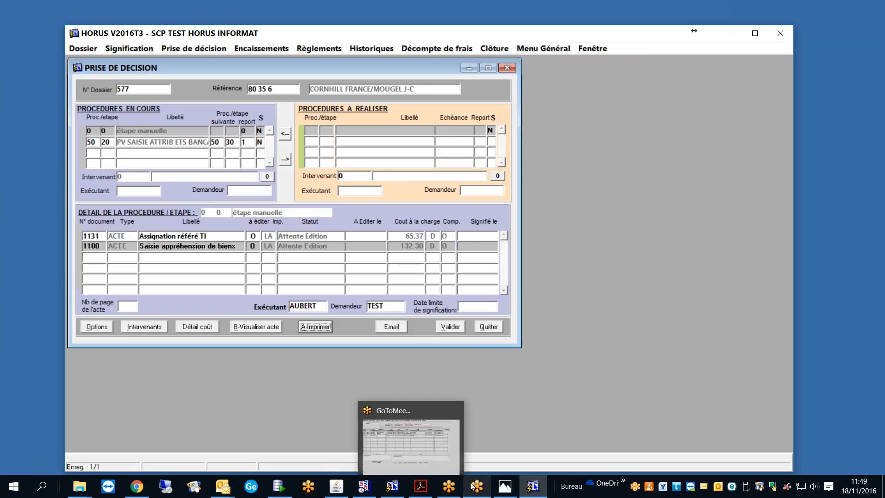
mouse_move(500, 488)
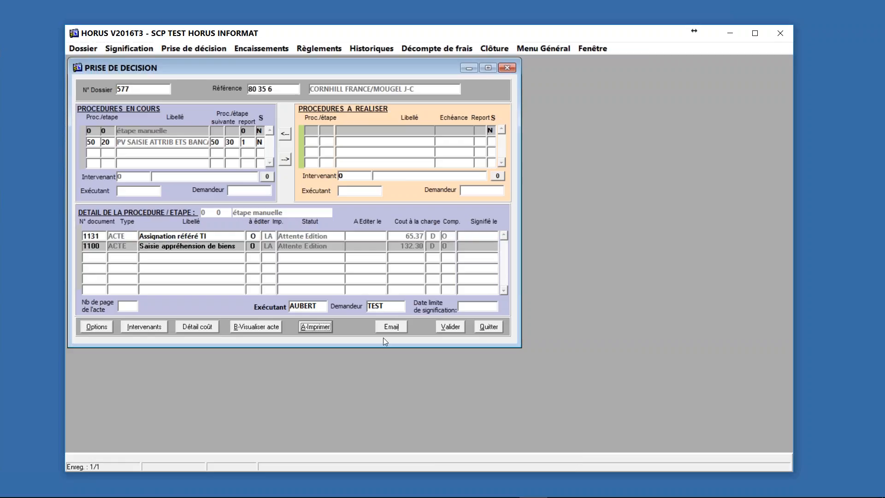
Run the immediate print of the Saisie appréhension de biens act on HPcolor and confirm its edition.
left_click(327, 328)
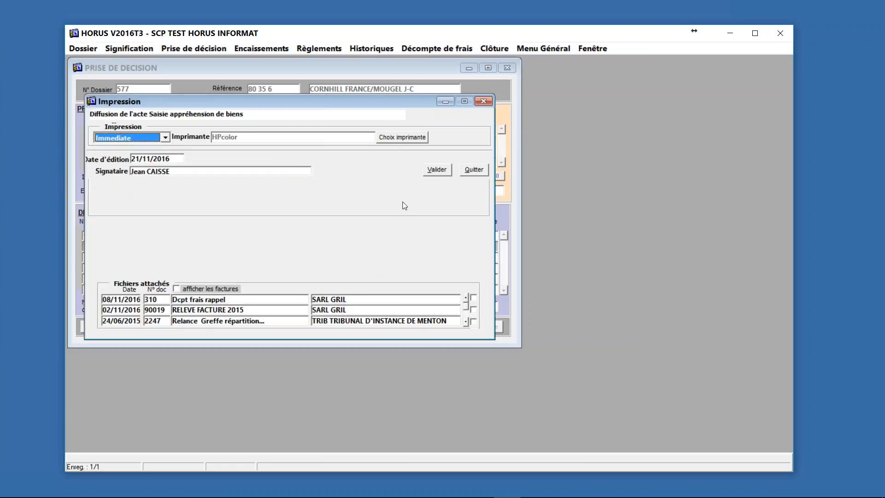
left_click(438, 170)
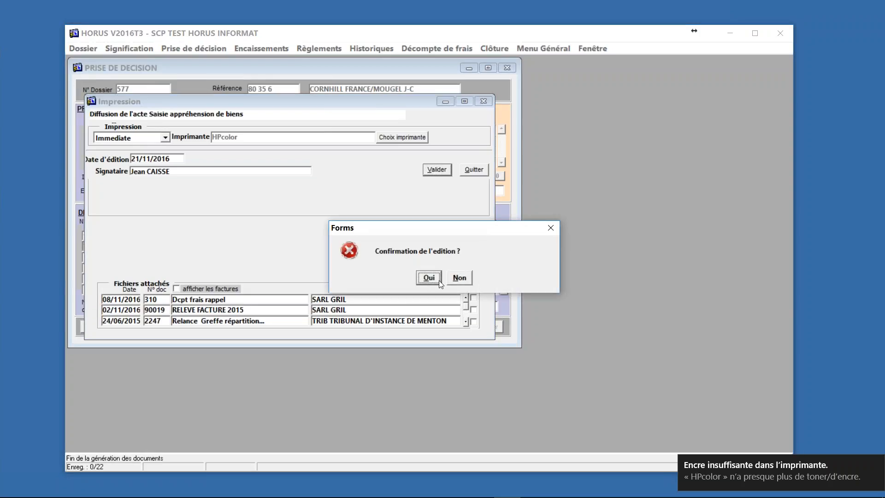
left_click(439, 280)
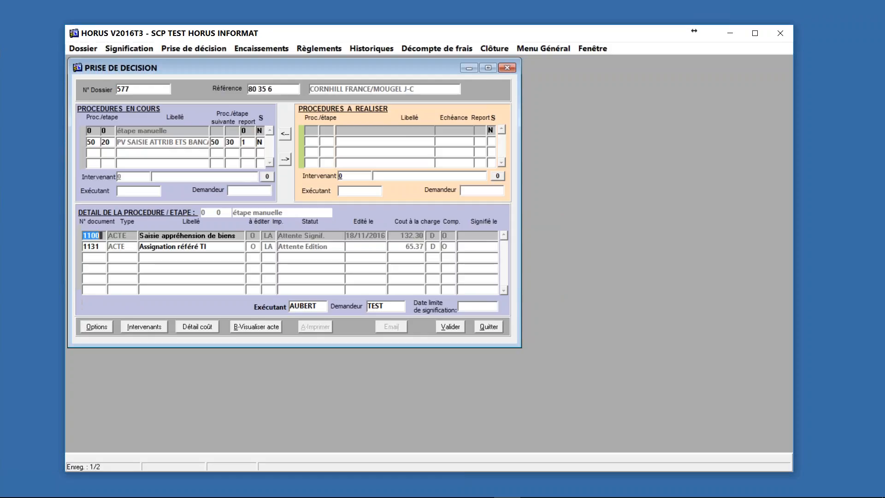
Switch to Microsoft Word, restore its window to a smaller size and move it clear of the decision screen.
mouse_move(534, 486)
left_click(532, 461)
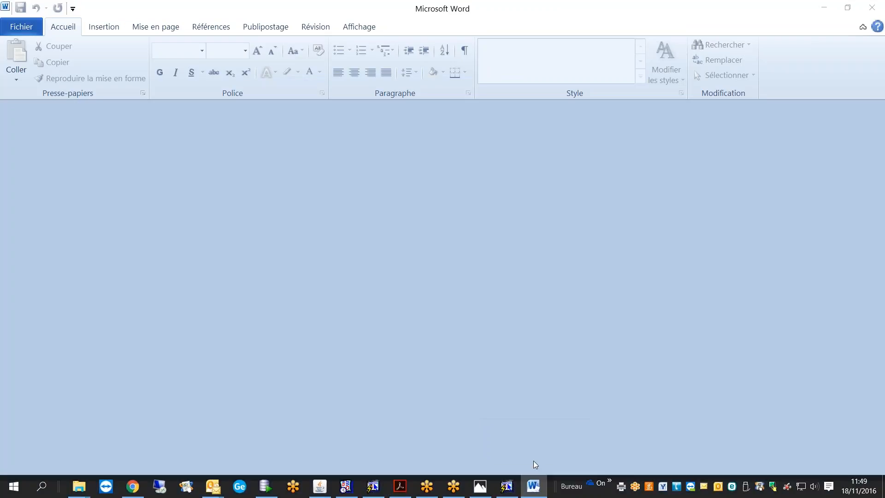
left_click(847, 7)
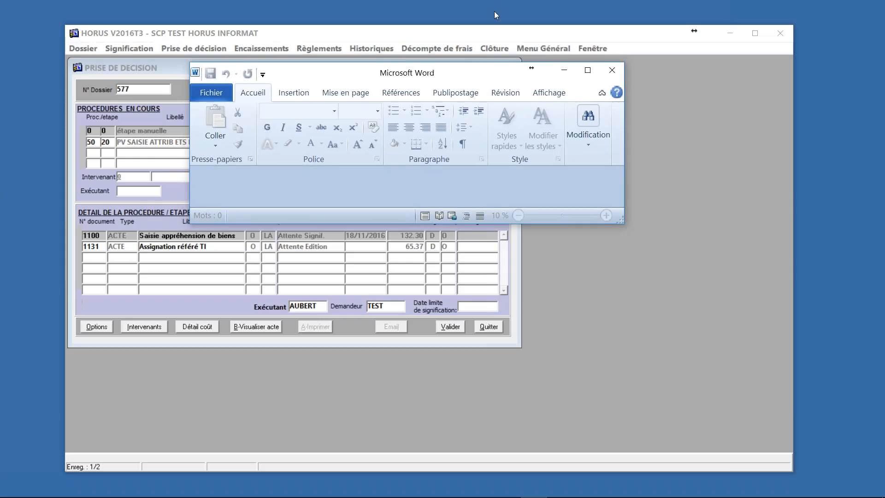
left_click_drag(485, 74, 884, 55)
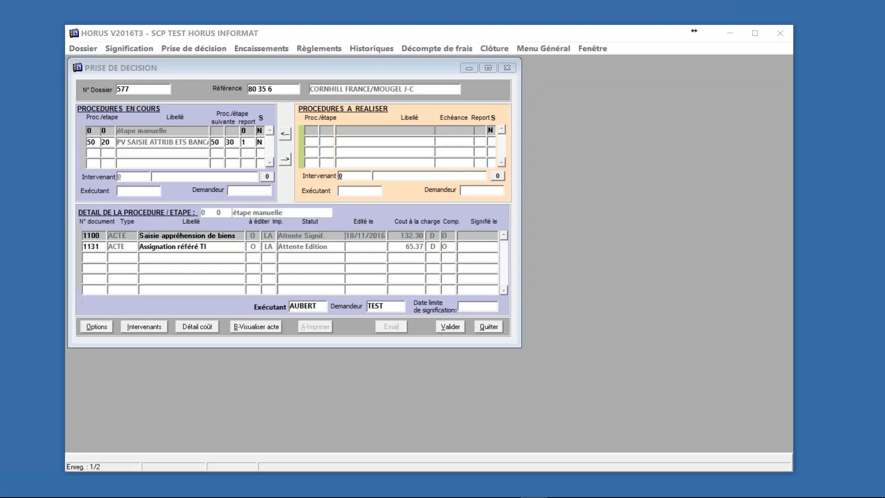
Leave the decision screen and open the principal debtor's Intervenant record from the case file.
left_click(503, 329)
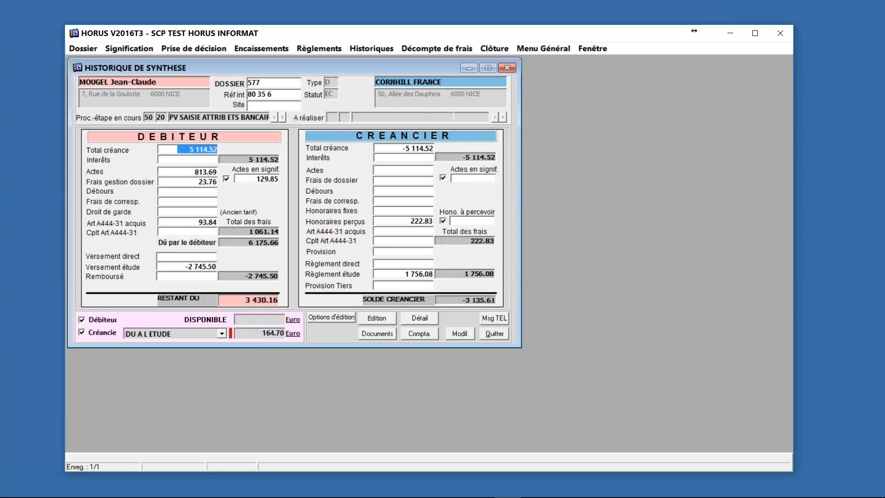
left_click(86, 48)
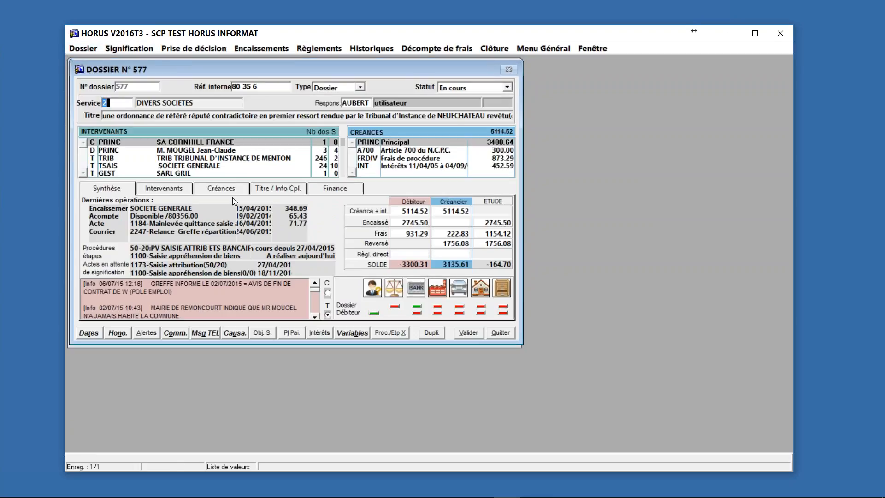
double_click(190, 148)
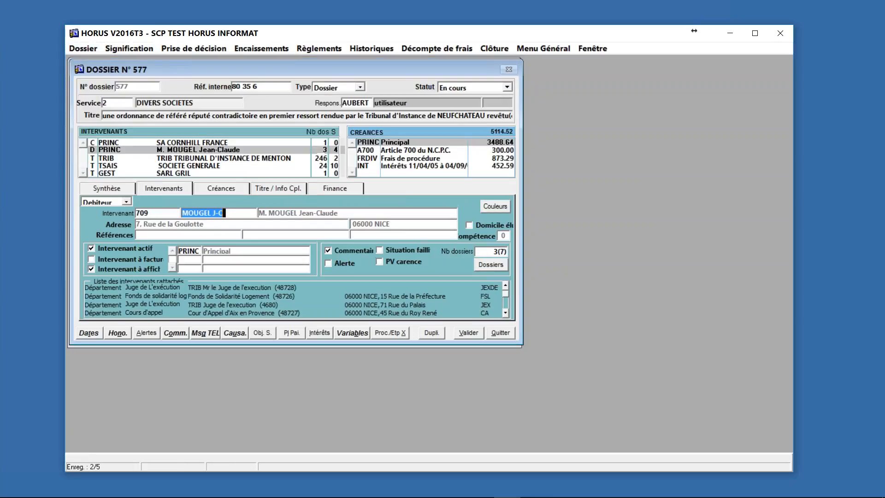
double_click(213, 213)
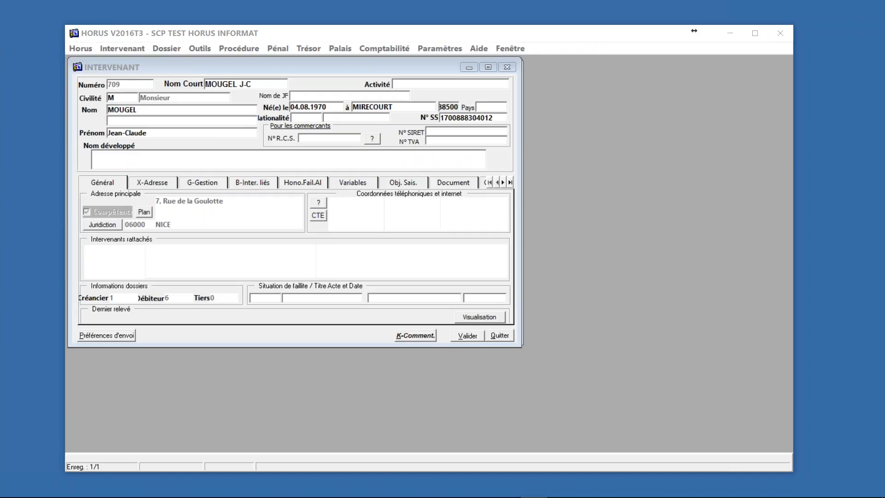
Add the alert DCD, Décédé, to the debtor's record, validate it and return to the case file.
left_click(303, 181)
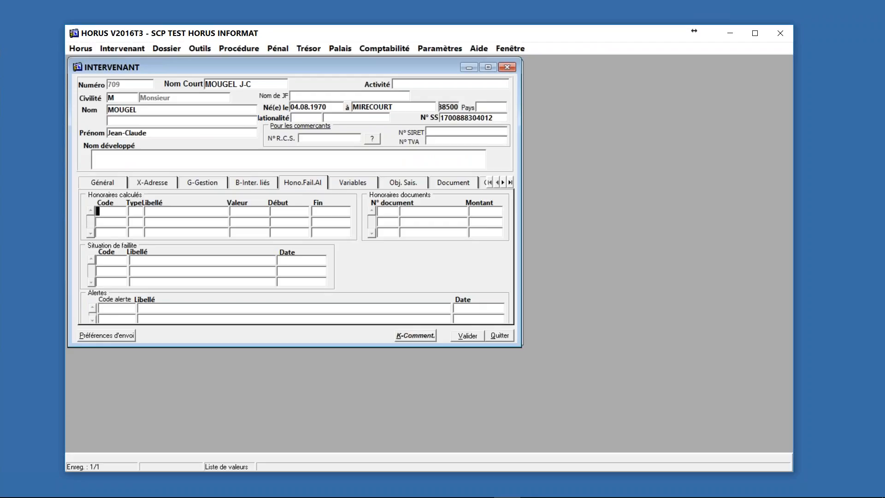
left_click(116, 307)
key("F9")
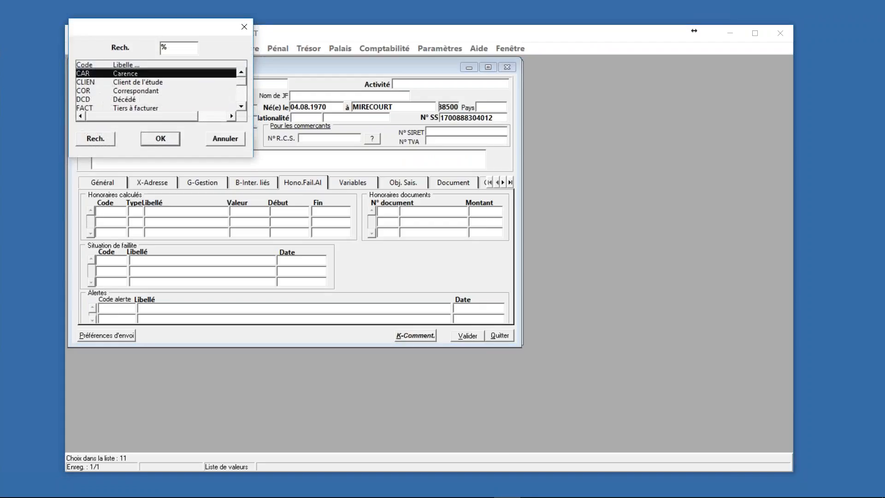
key("Down")
key("Down")
key("Down")
key("Return")
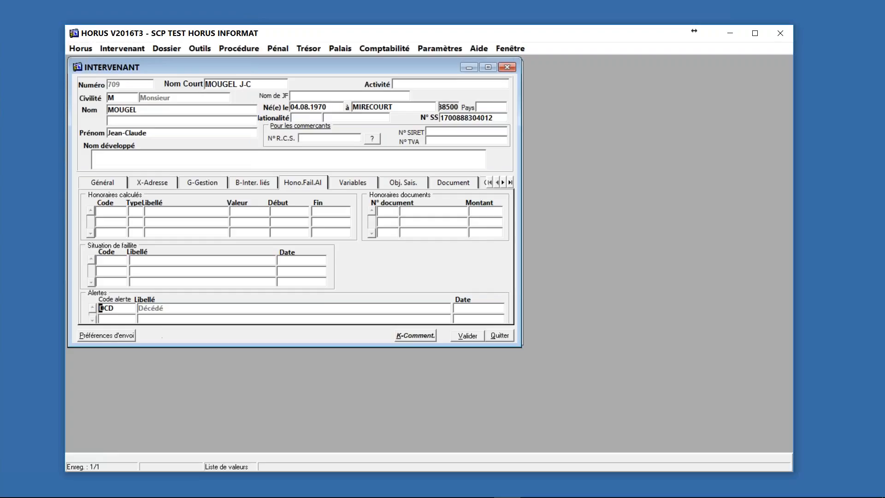
left_click(467, 336)
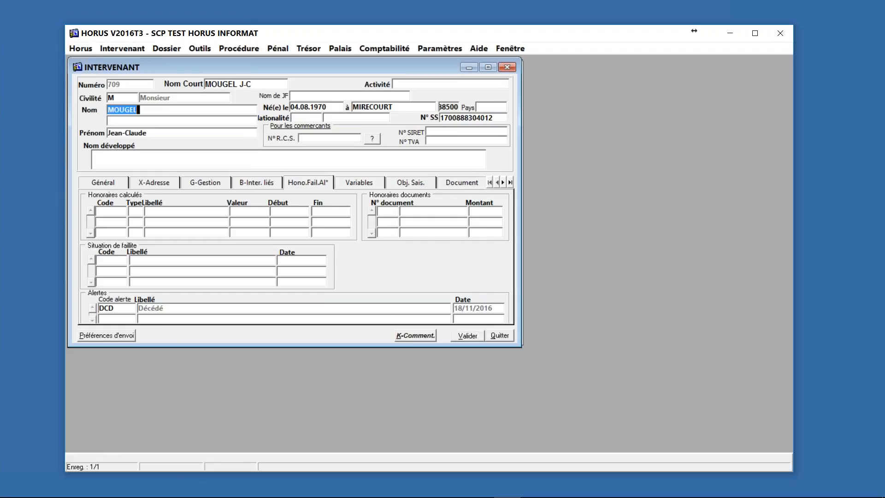
left_click(534, 497)
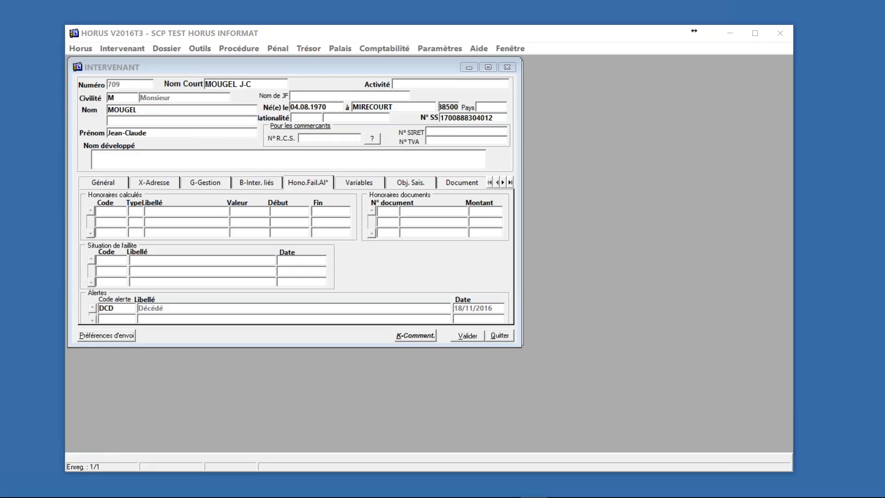
left_click(499, 335)
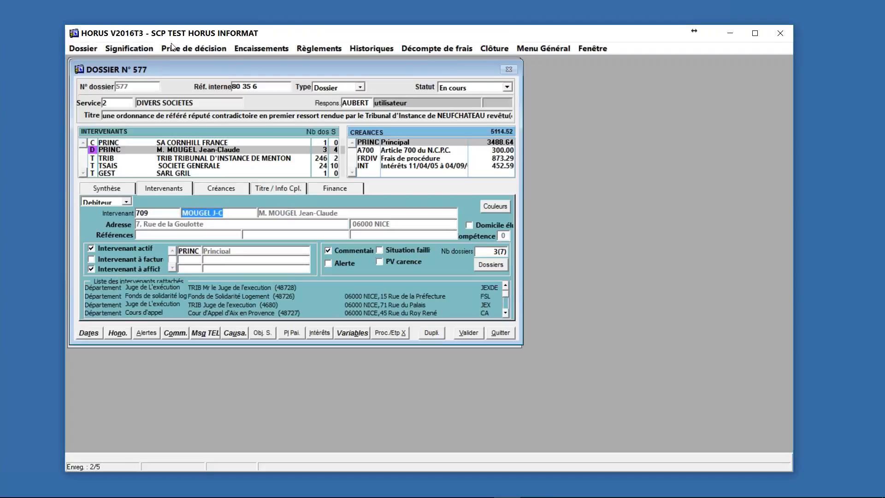
Fill in the signification of act 1173, Saisie attribution, with date 16/11/2016 and delivery mode PM, A PERSONNE MORALE.
left_click(133, 48)
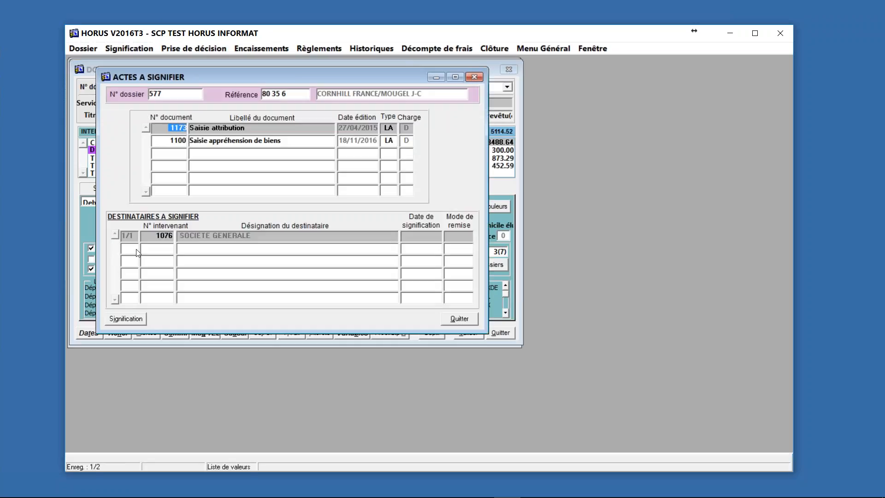
left_click(125, 318)
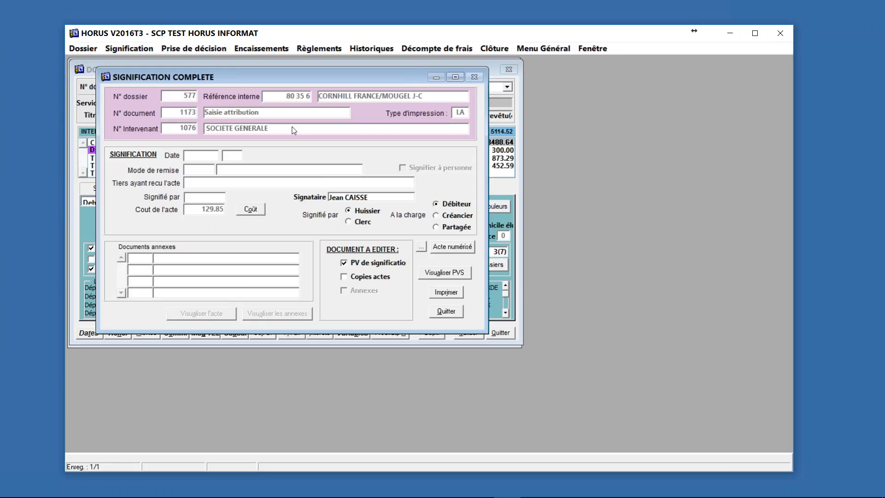
type("16112016")
key("Tab")
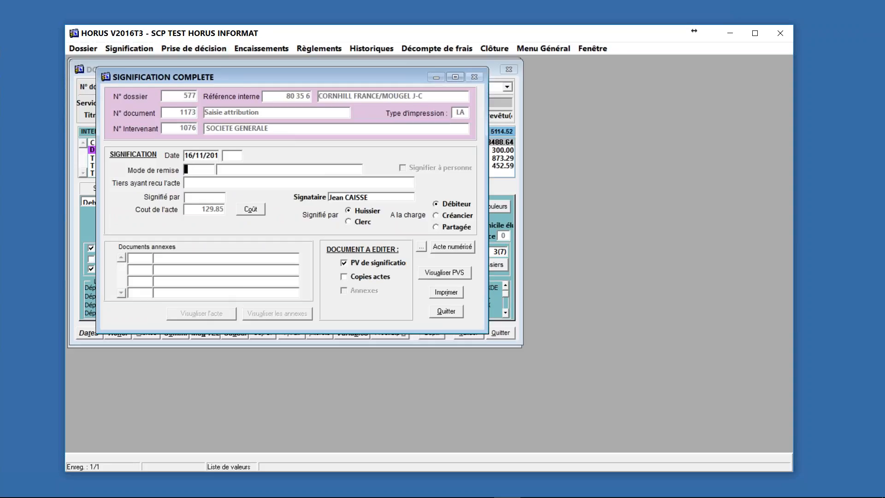
type("PM")
key("Tab")
left_click(413, 326)
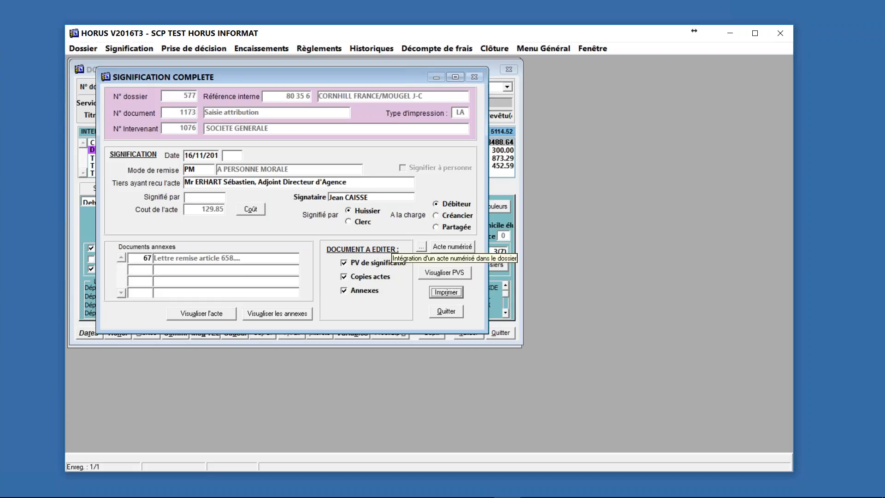
Close the signification screens, the case file and its summary history to return to the general menu.
key("alt+Tab")
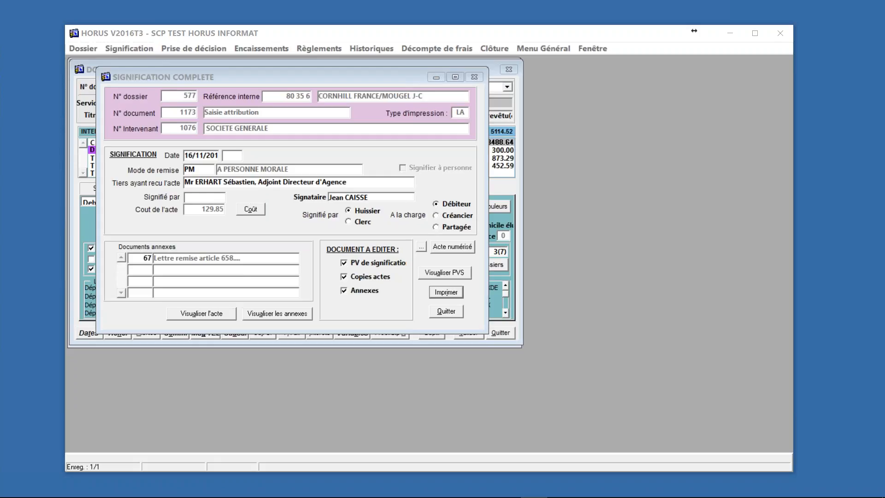
left_click(433, 312)
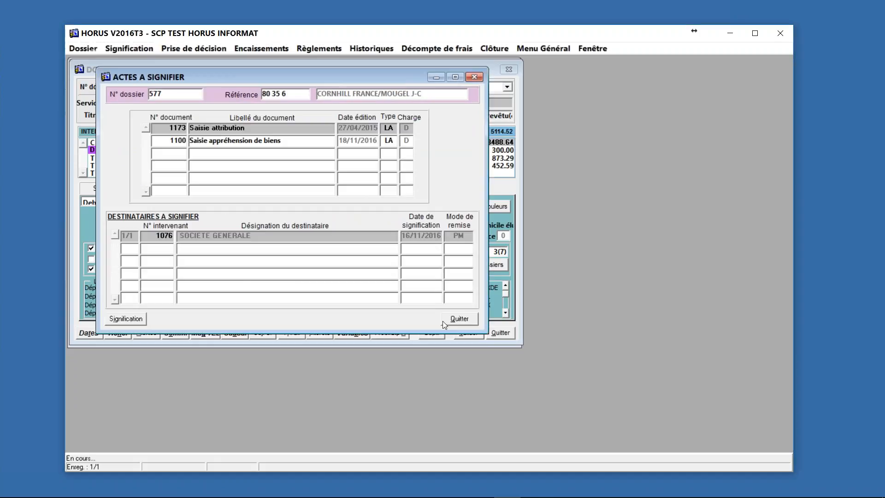
left_click(462, 322)
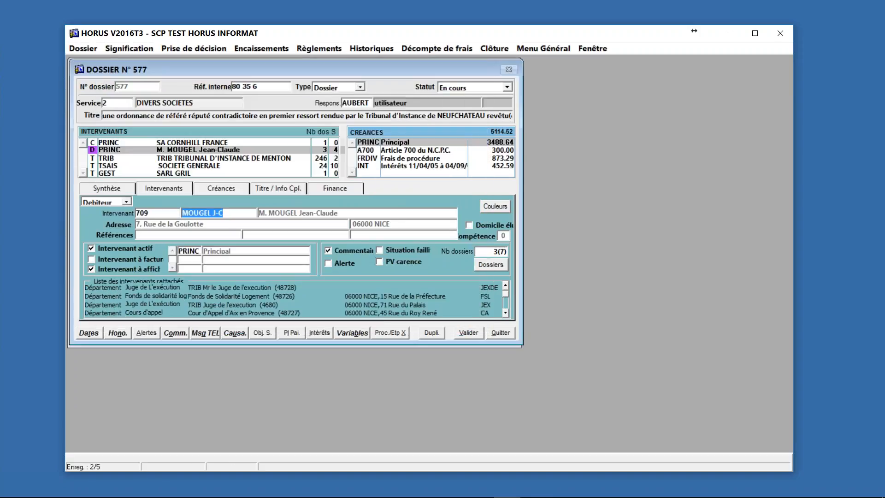
left_click(497, 332)
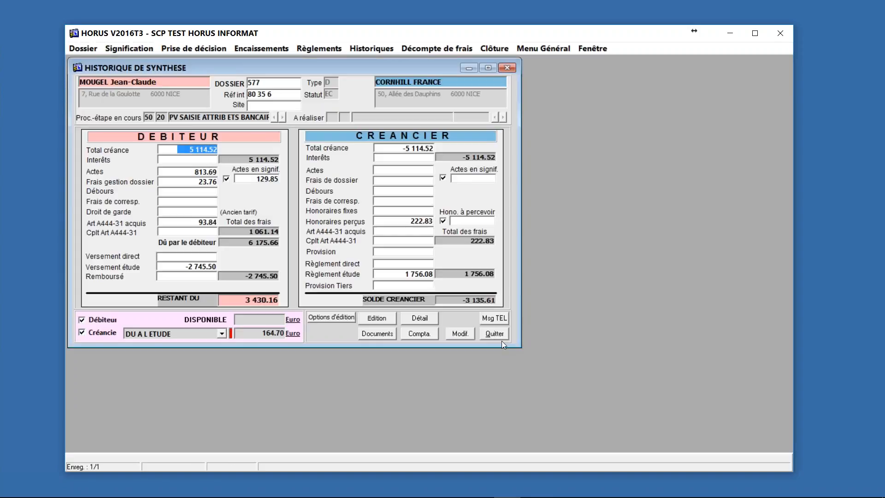
left_click(496, 335)
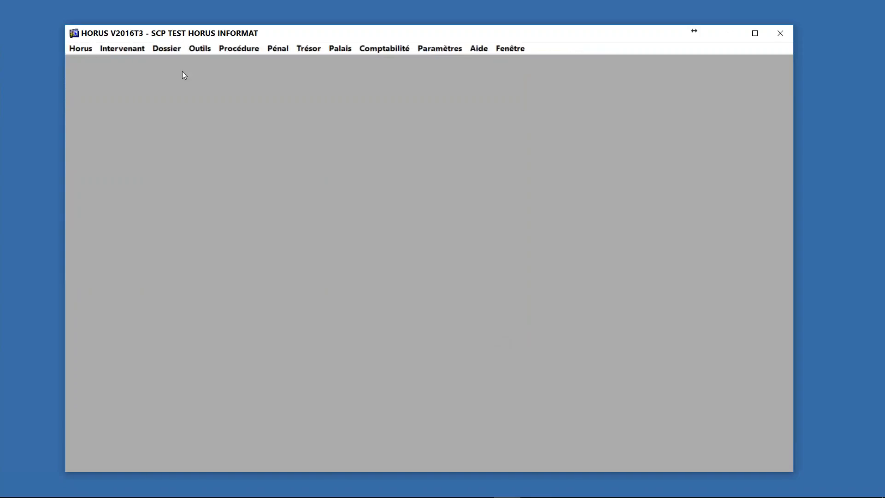
Open a multi-file collection, search intervenants for RSI and choose RSI CENTRE-VAL DE LOIRE.
left_click(167, 49)
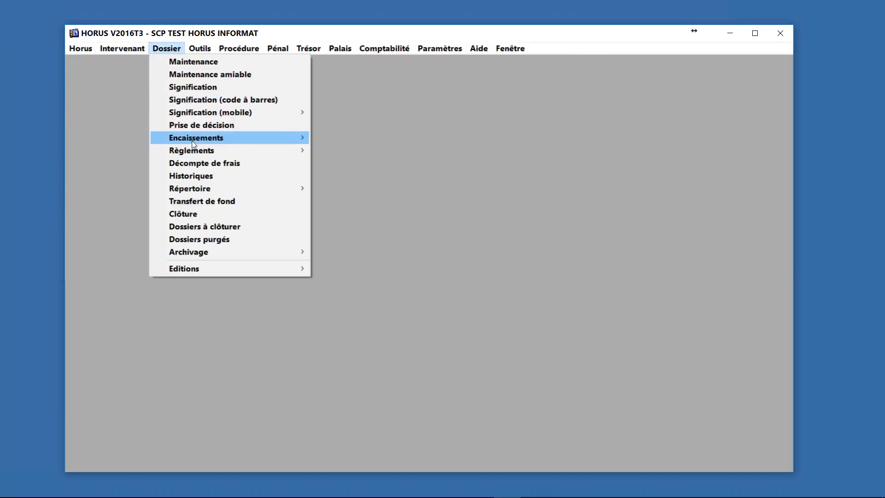
mouse_move(191, 140)
left_click(380, 163)
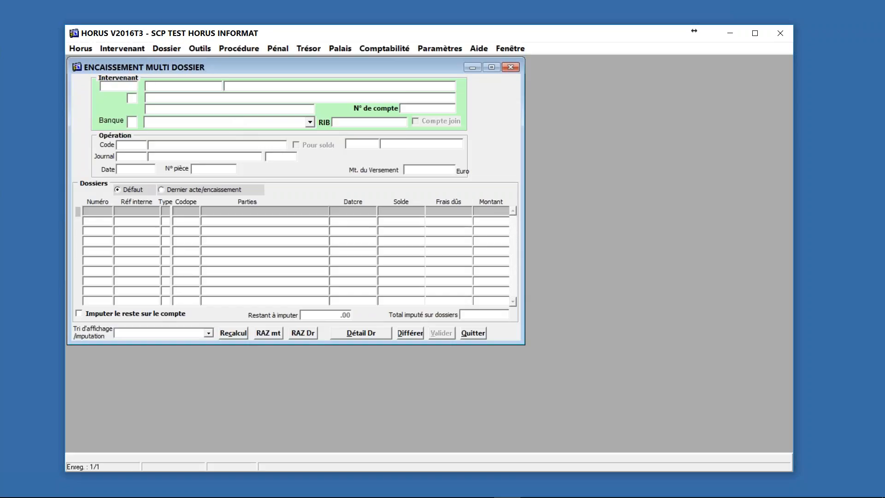
type("RSI")
key("Return")
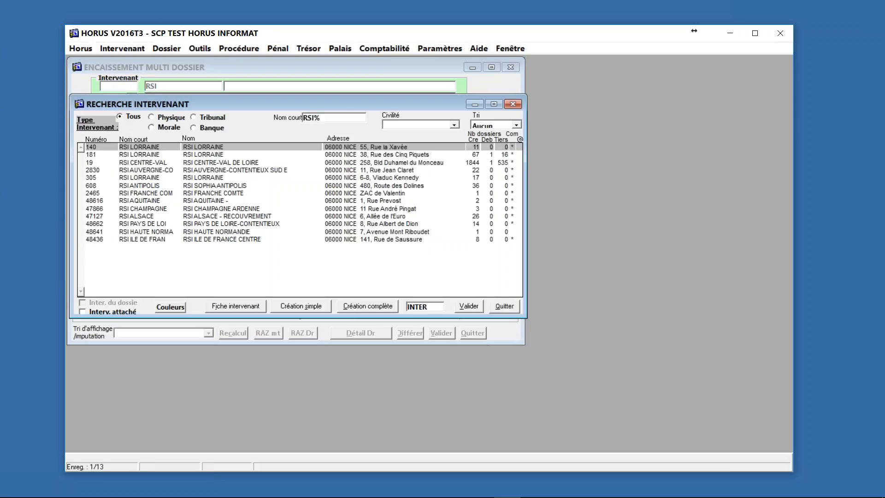
left_click(246, 162)
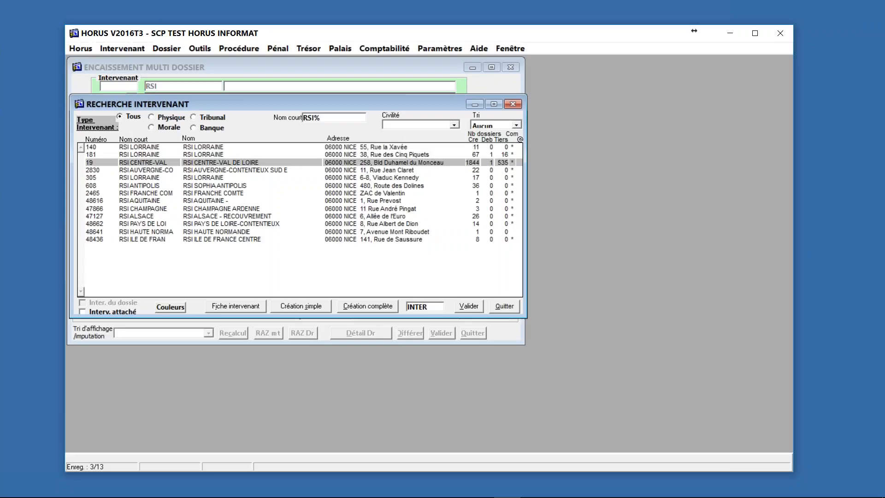
left_click(468, 307)
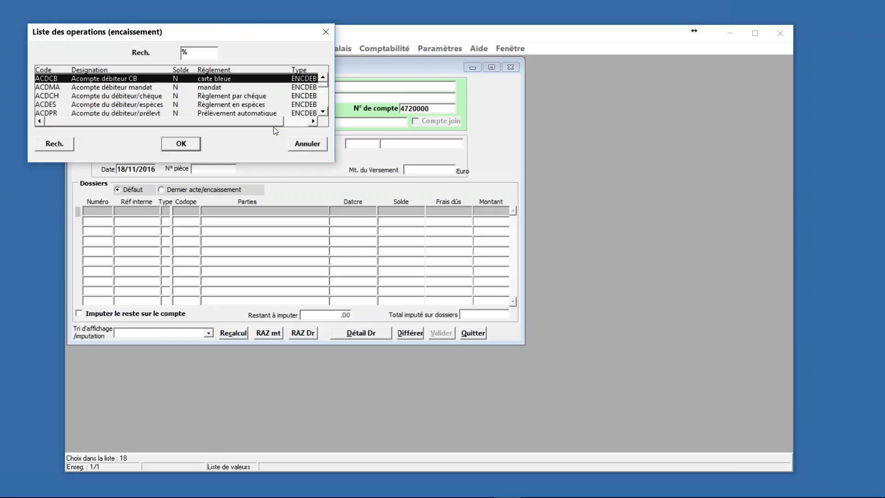
Set the collection's operation to PROVI, the client provision received by bank transfer, and go to its transfer reference.
key("Down")
key("Down")
key("Down")
key("Down")
key("Down")
key("Down")
key("Down")
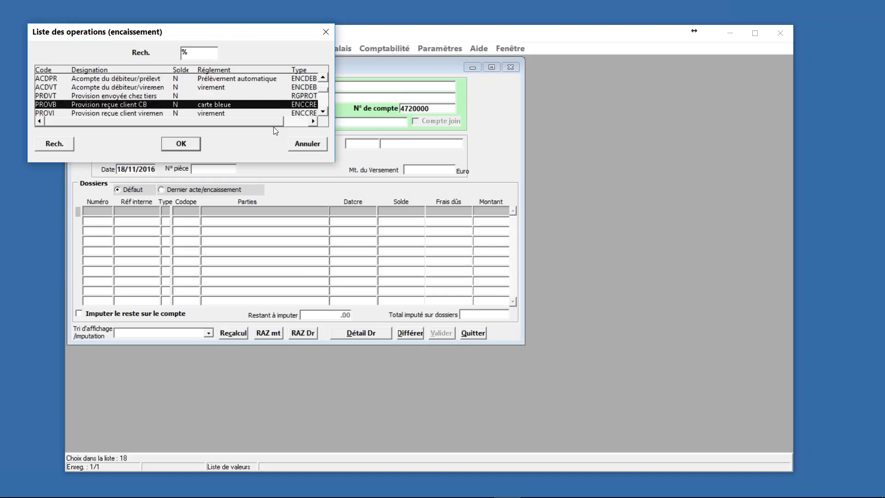
key("Right")
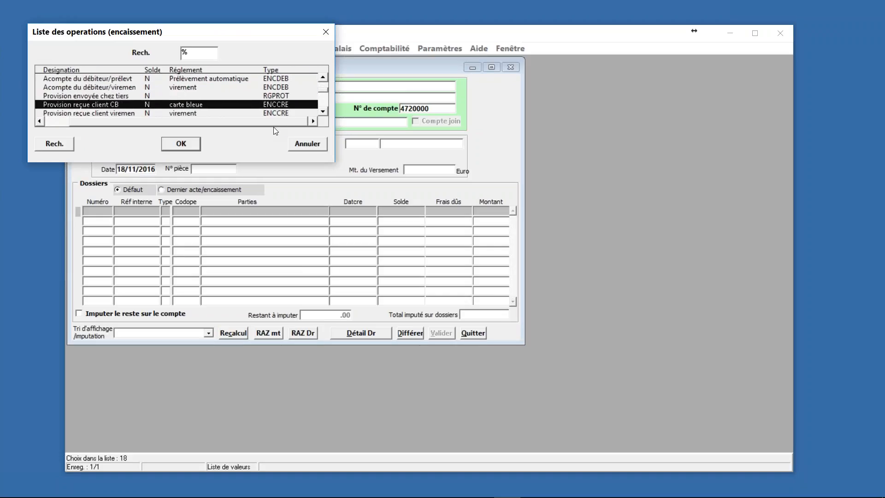
key("Down")
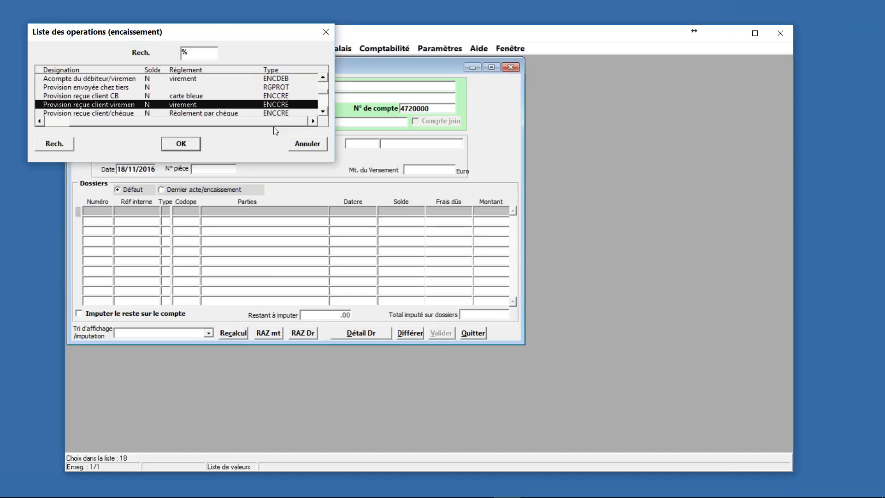
key("Return")
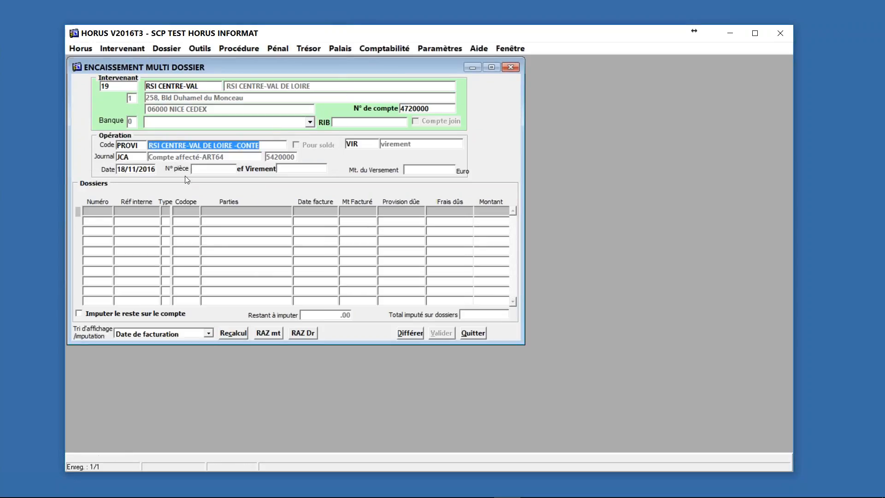
left_click(203, 171)
key("Tab")
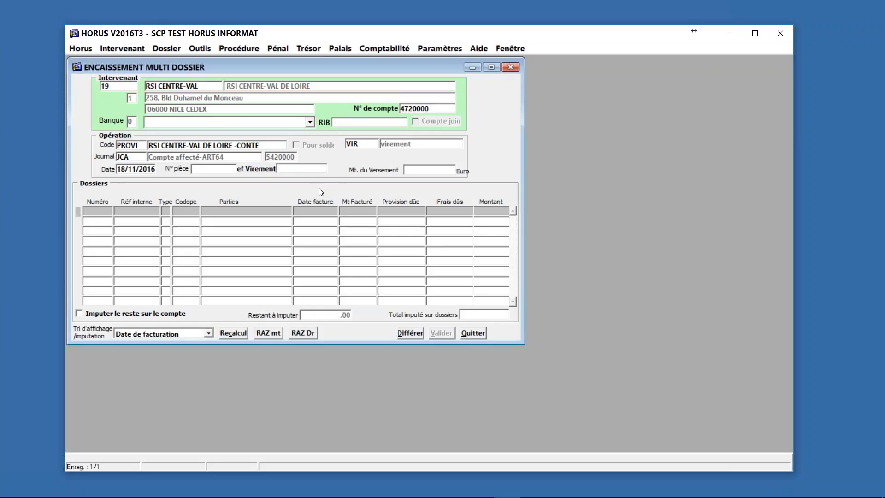
left_click(89, 50)
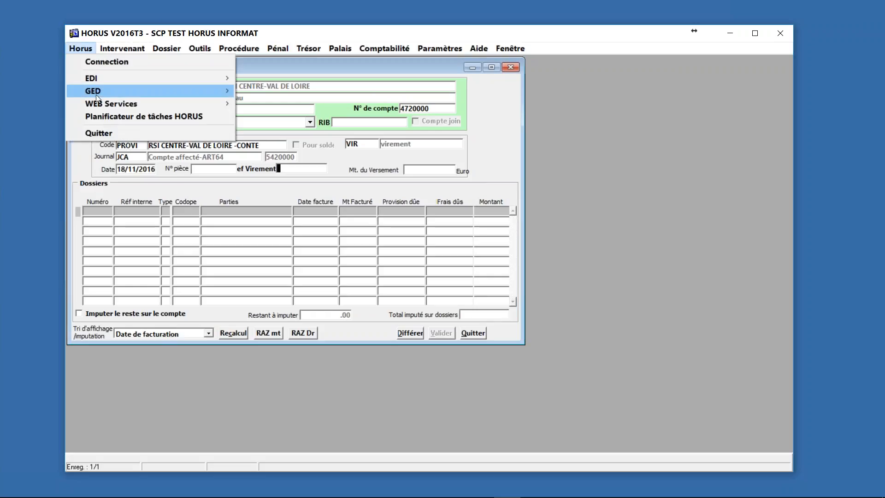
left_click(502, 172)
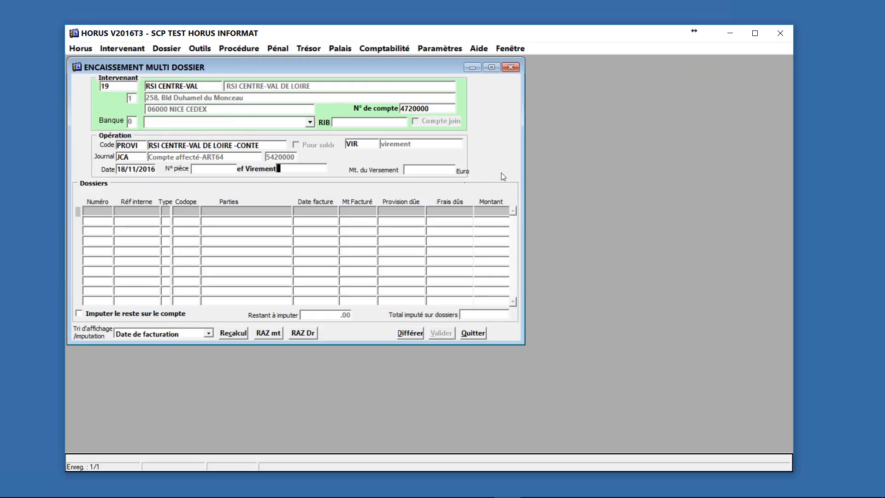